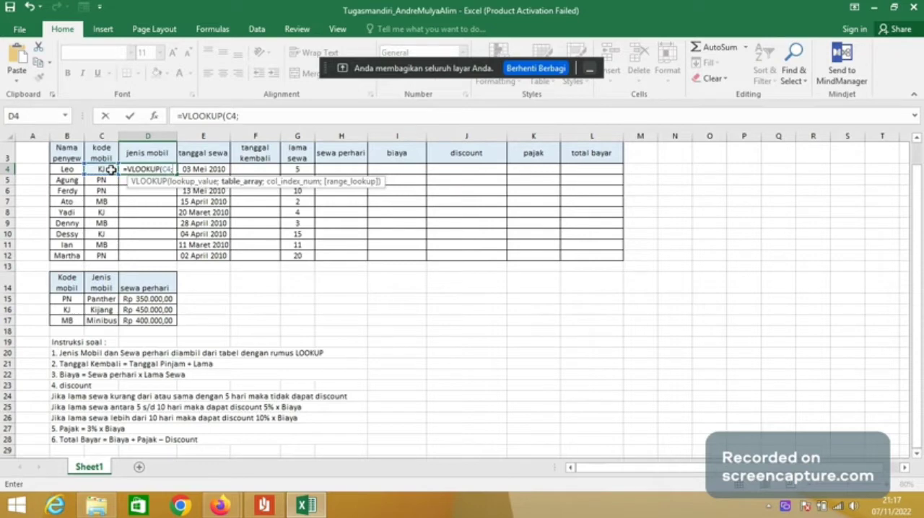
- Complete the jenis mobil formula in D4 as =VLOOKUP(C4;$B$15:$D$17;2;FALSE) and fill it down through D12
left_click(68, 298)
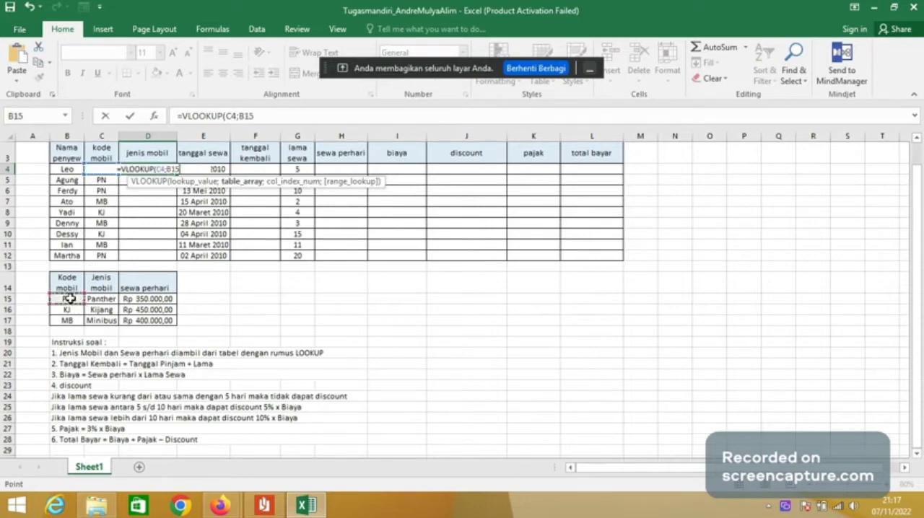
left_click_drag(68, 298, 129, 321)
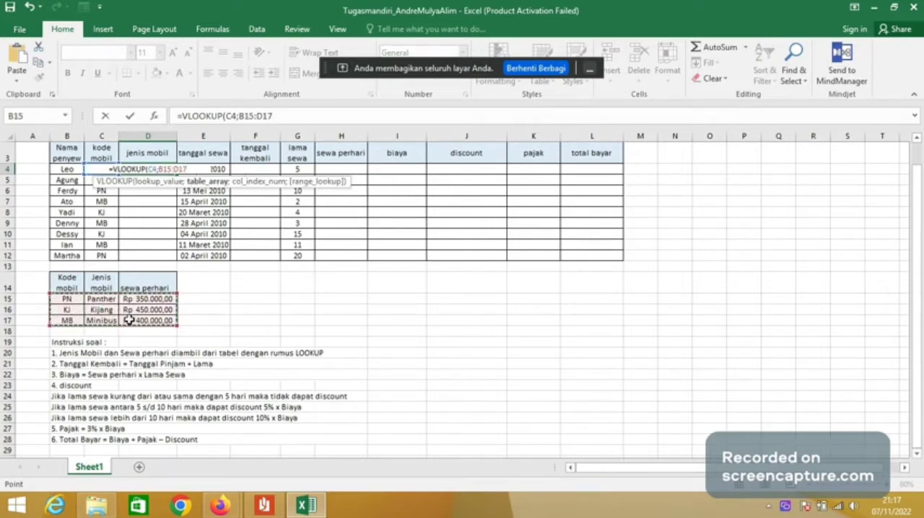
key("F4")
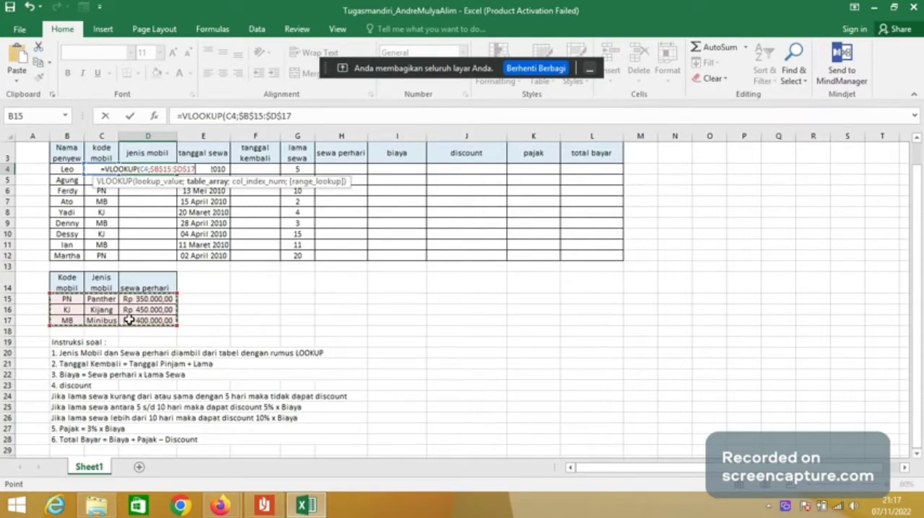
type(";2;")
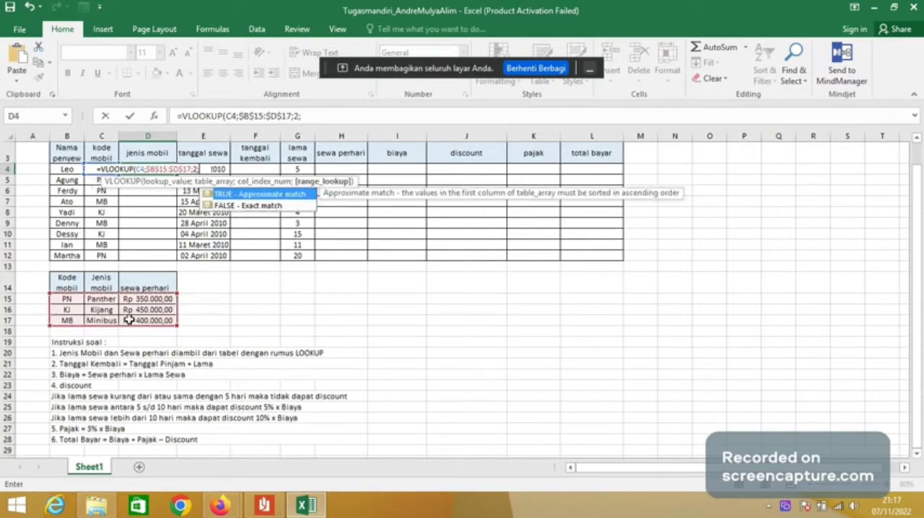
left_click(302, 208)
double_click(302, 208)
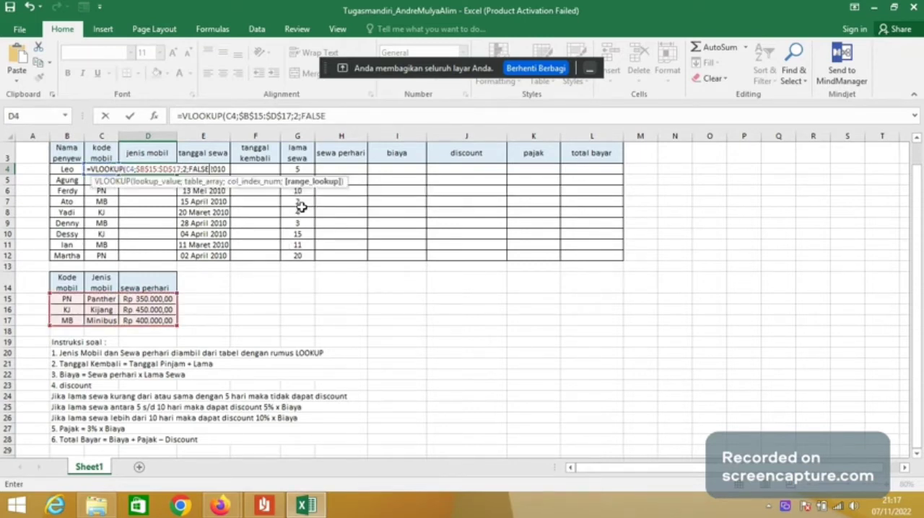
key("Return")
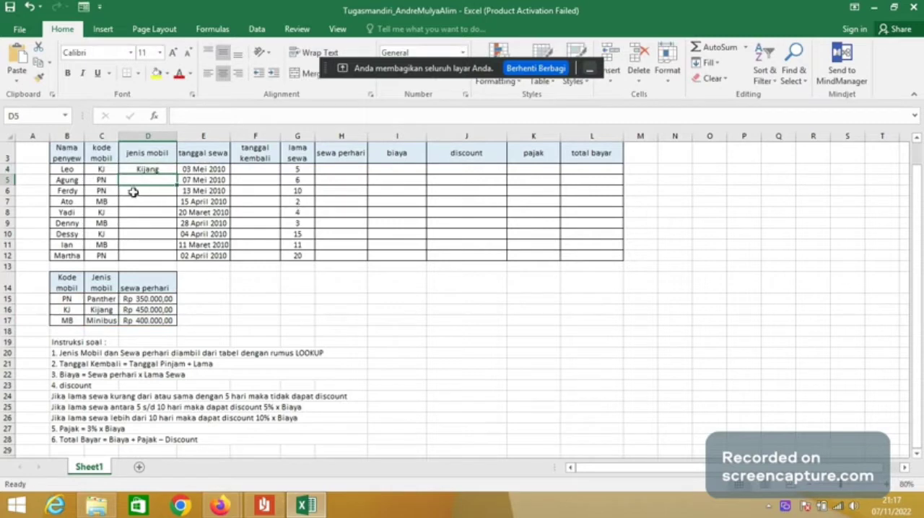
left_click(162, 169)
double_click(176, 174)
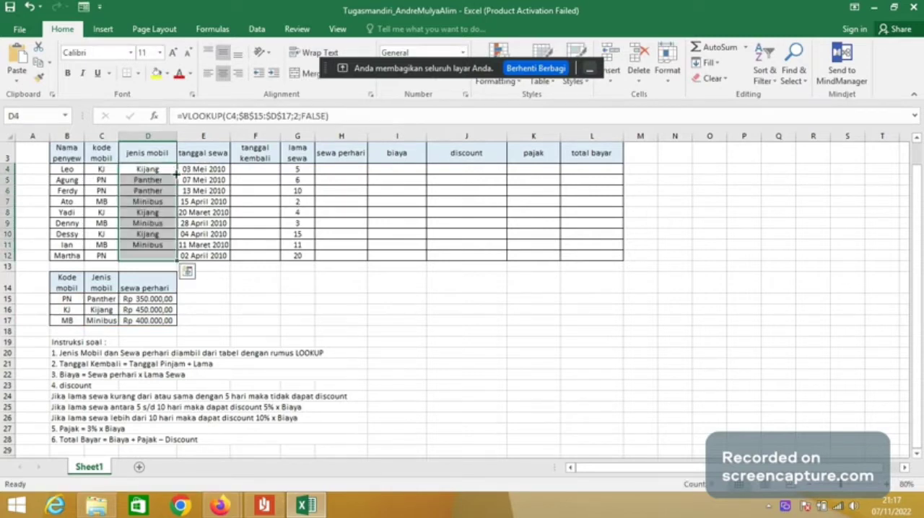
- Enter the formula =E4+G4 in F4 to calculate the first tanggal kembali from the rental date and duration
left_click(254, 171)
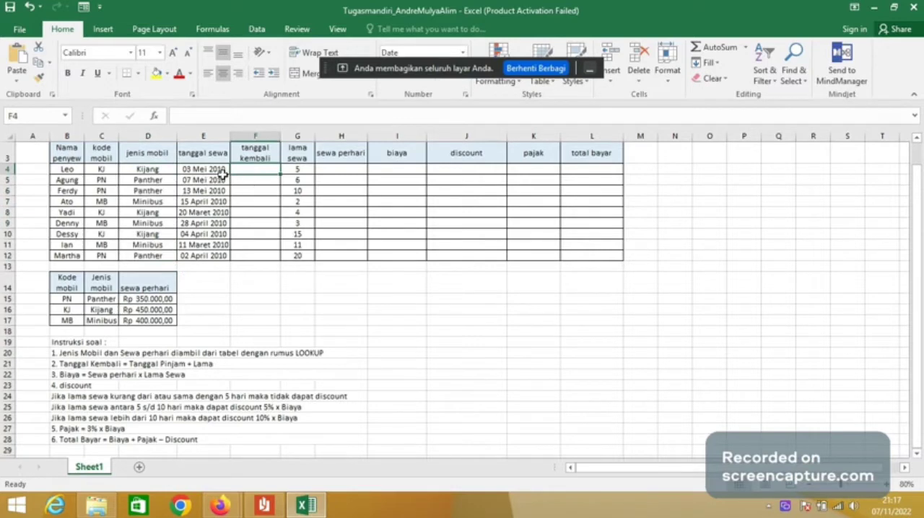
left_click(244, 116)
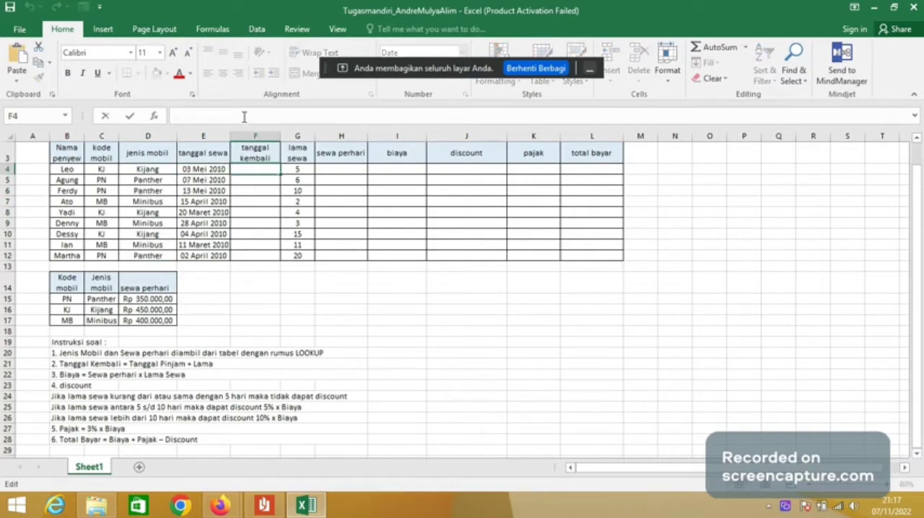
type("=")
left_click(218, 169)
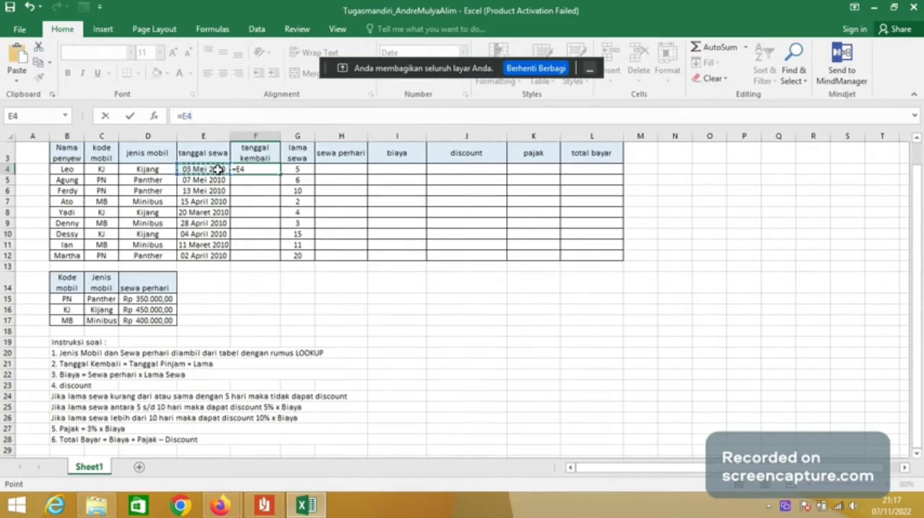
type("+")
left_click(295, 170)
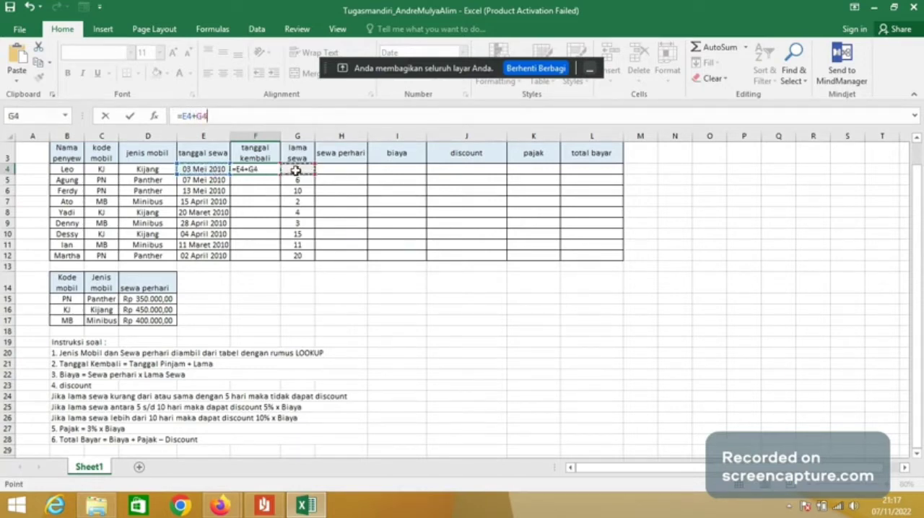
key("Return")
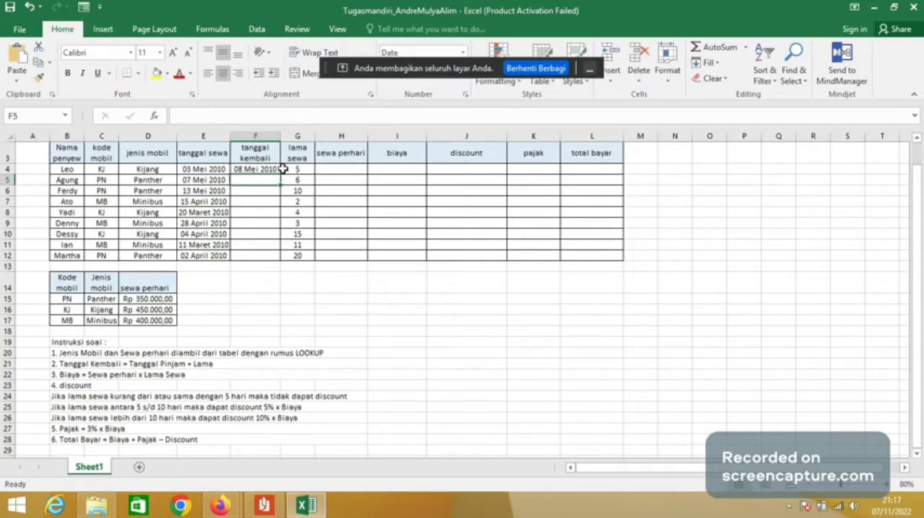
- Fill the tanggal kembali formula down through F12 and widen column F so every date fits
left_click(275, 172)
double_click(279, 175)
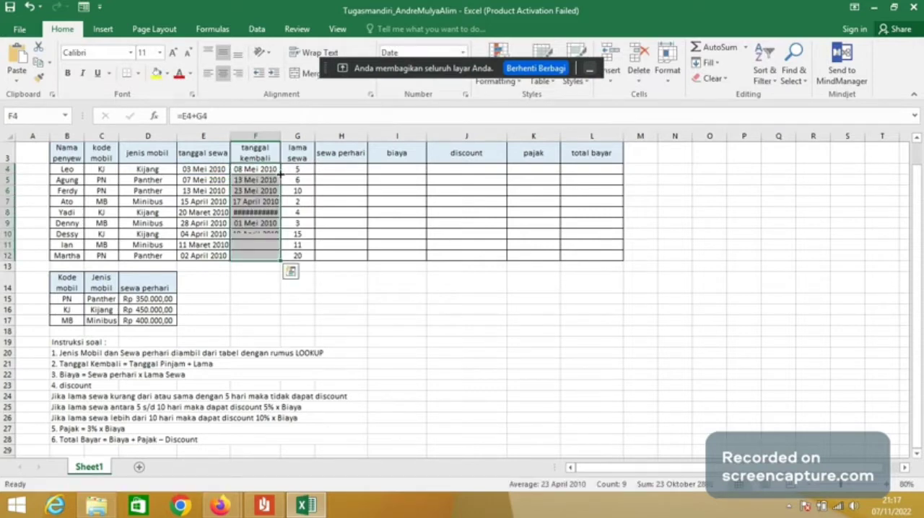
left_click_drag(278, 137, 287, 137)
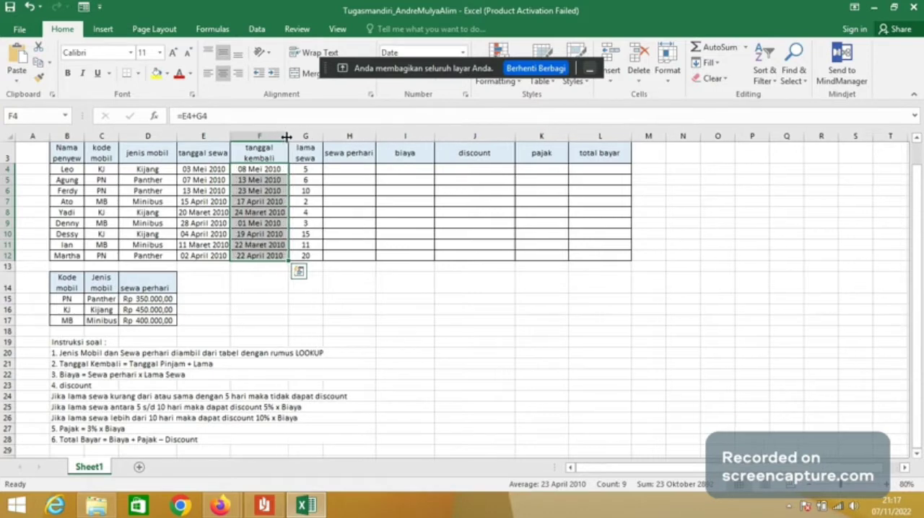
- Enter =VLOOKUP(C4;$B$15:$D$17;3;FALSE) in H4 to look up the first sewa perhari from the car code
left_click(358, 171)
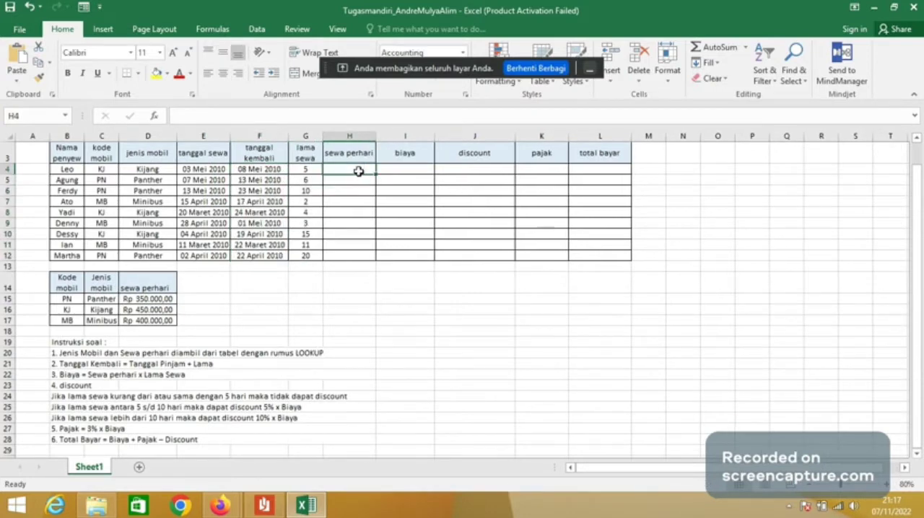
type("=")
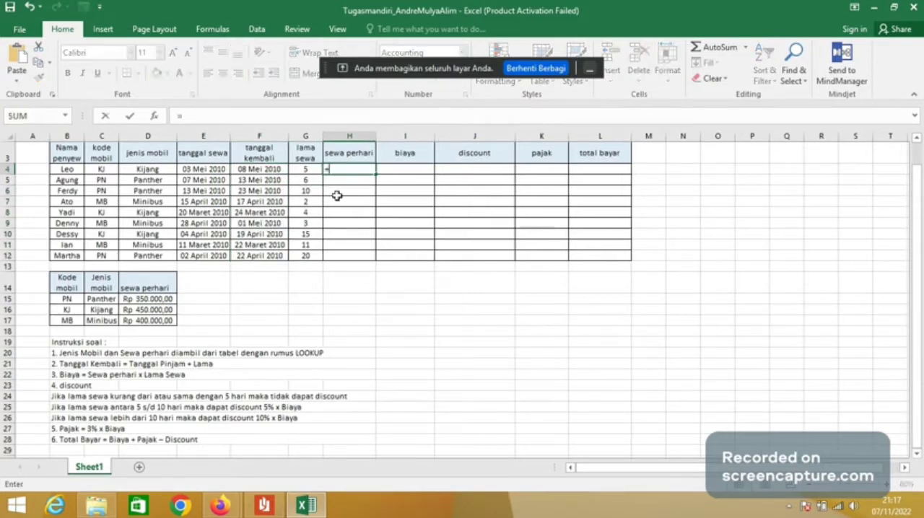
type("vlo")
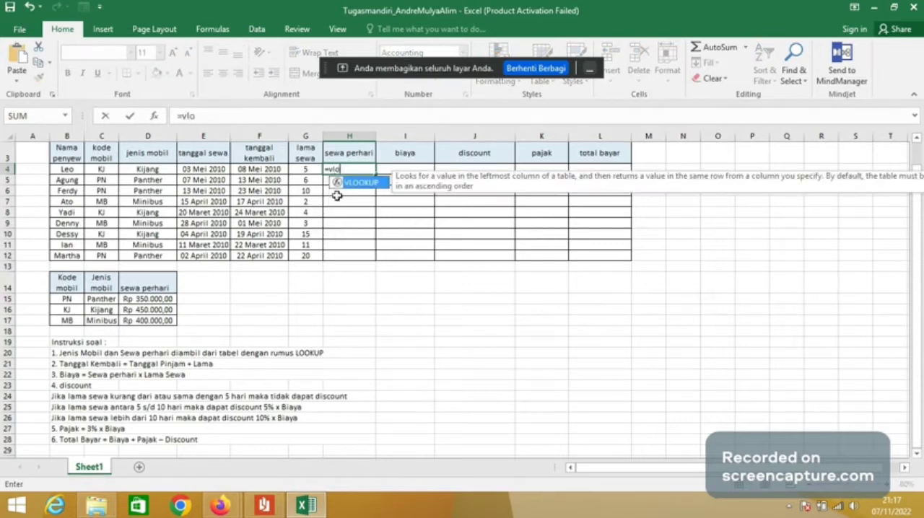
double_click(365, 185)
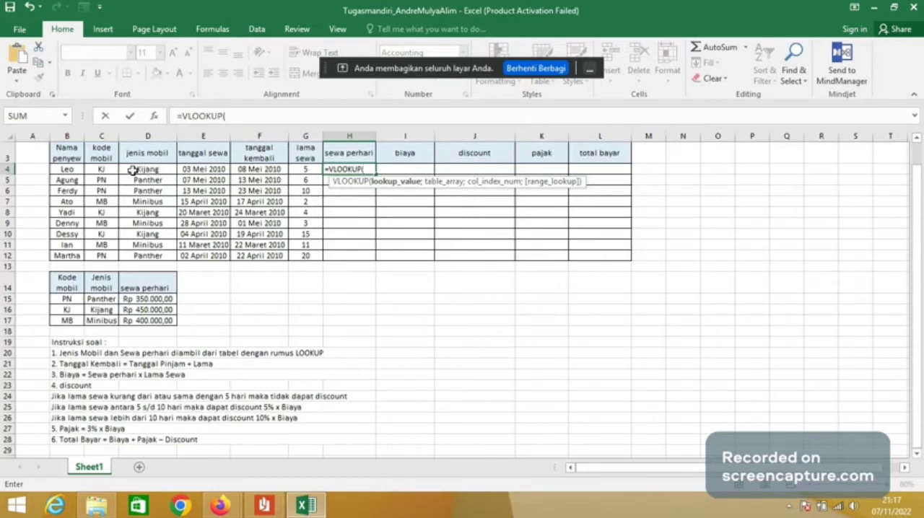
left_click(107, 170)
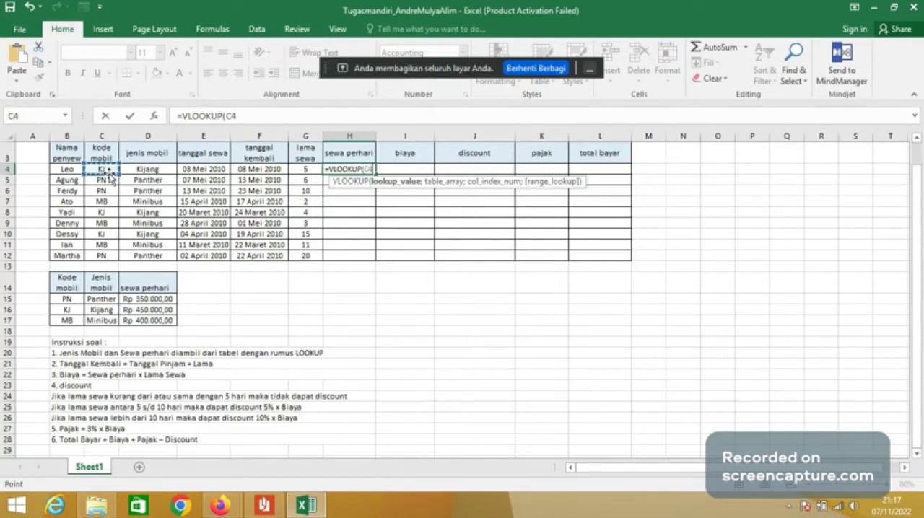
type(";")
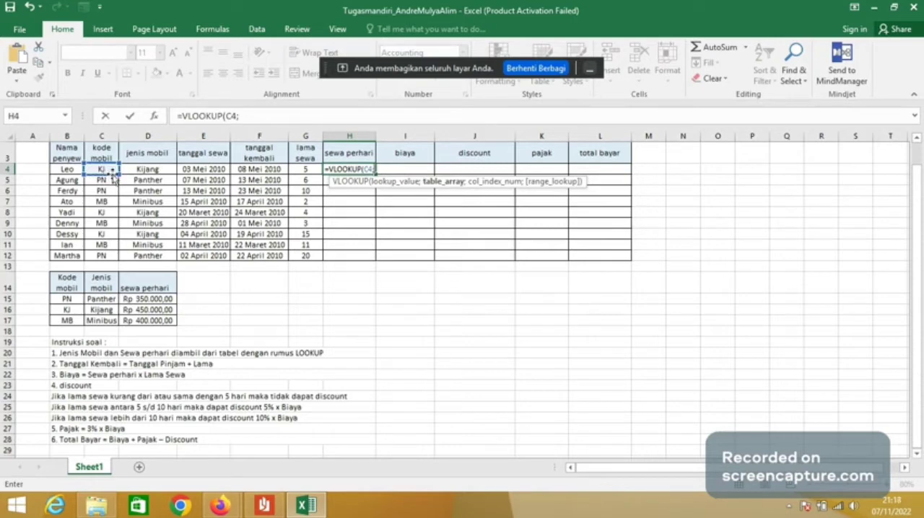
left_click_drag(73, 299, 138, 317)
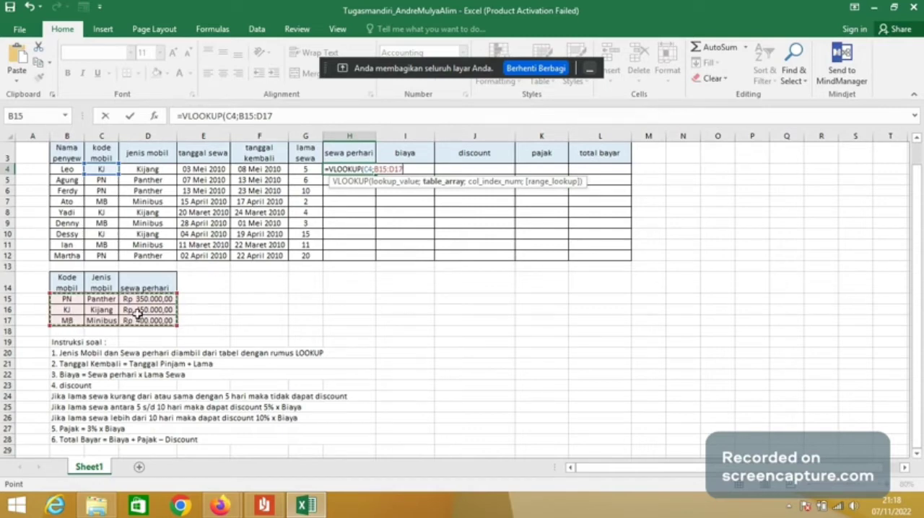
key("F4")
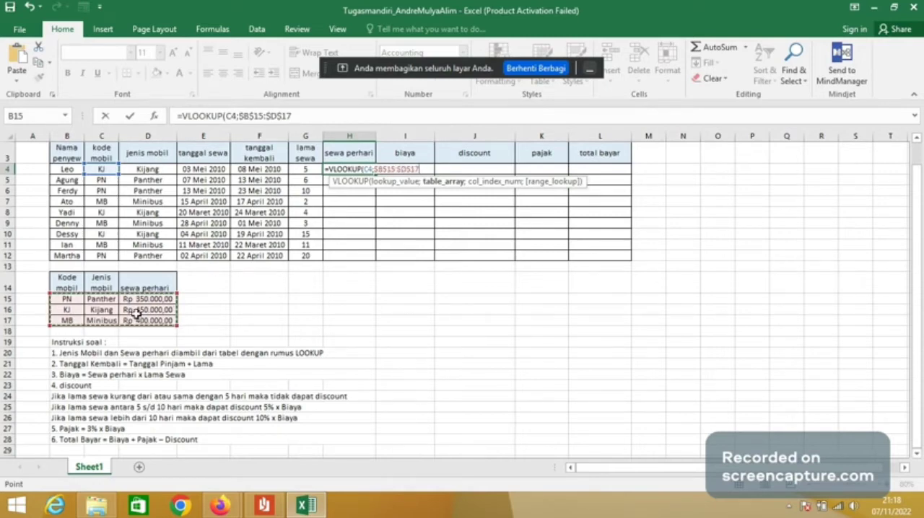
type(";3")
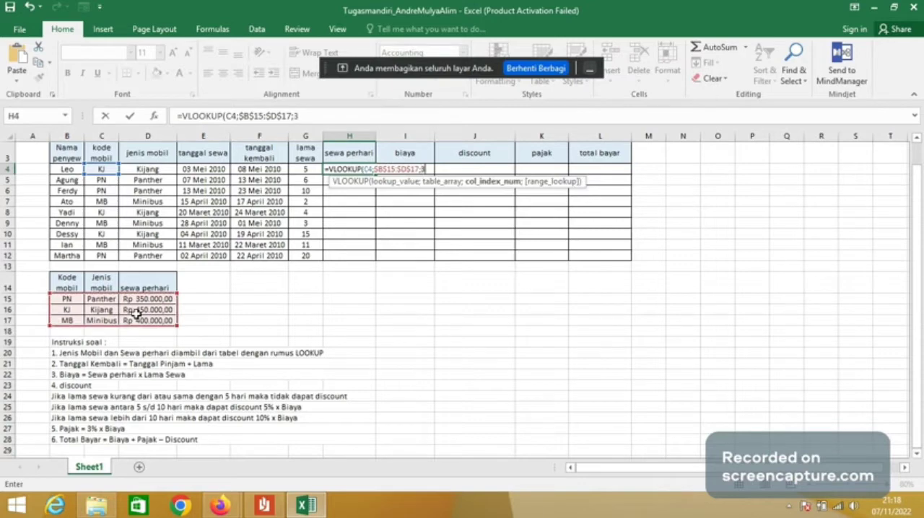
type(";")
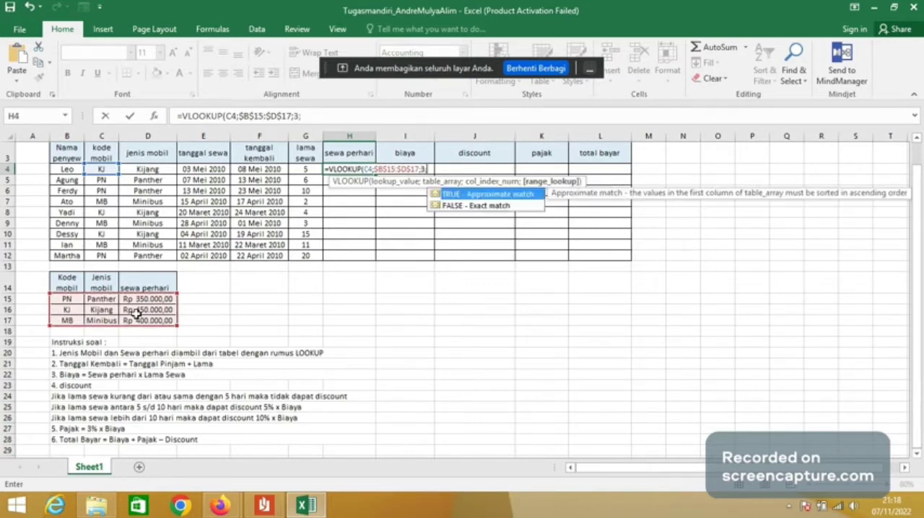
double_click(451, 205)
key("Return")
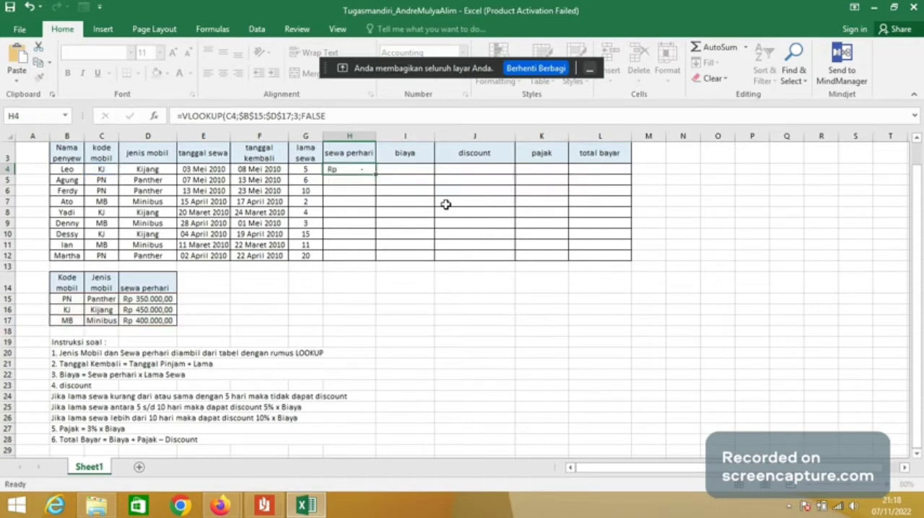
- Widen column H to fit the rupiah amounts and fill the sewa perhari formula down through H12
left_click_drag(377, 136, 387, 136)
left_click(383, 171)
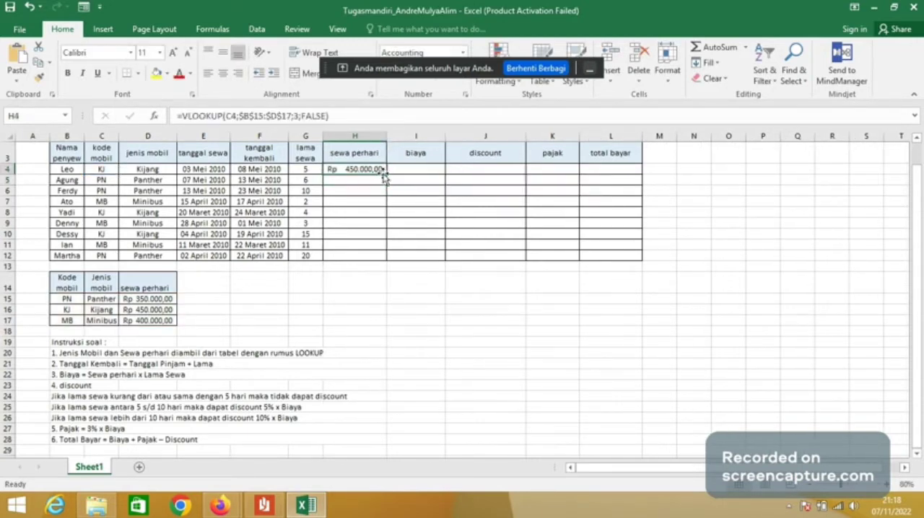
double_click(387, 174)
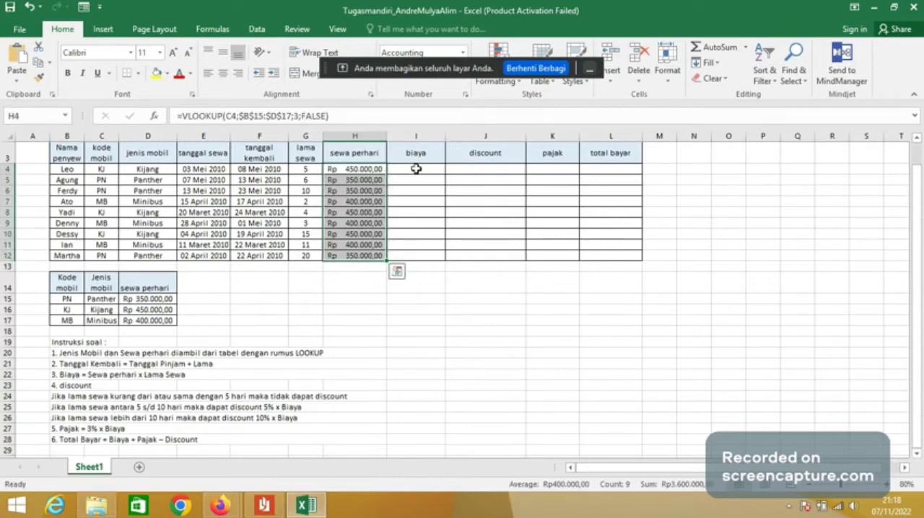
- Calculate the first biaya in I4 with the formula =H4*G4 and widen column I to fit the amount
left_click(416, 169)
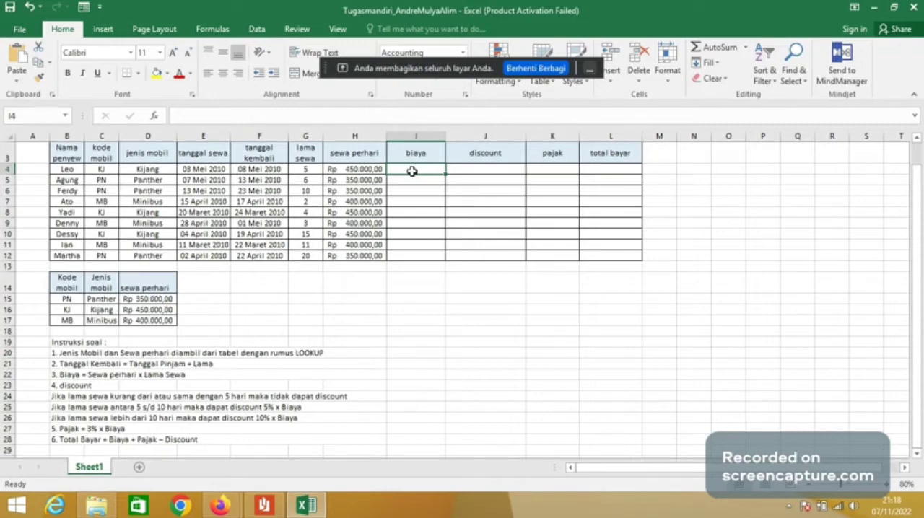
left_click(400, 116)
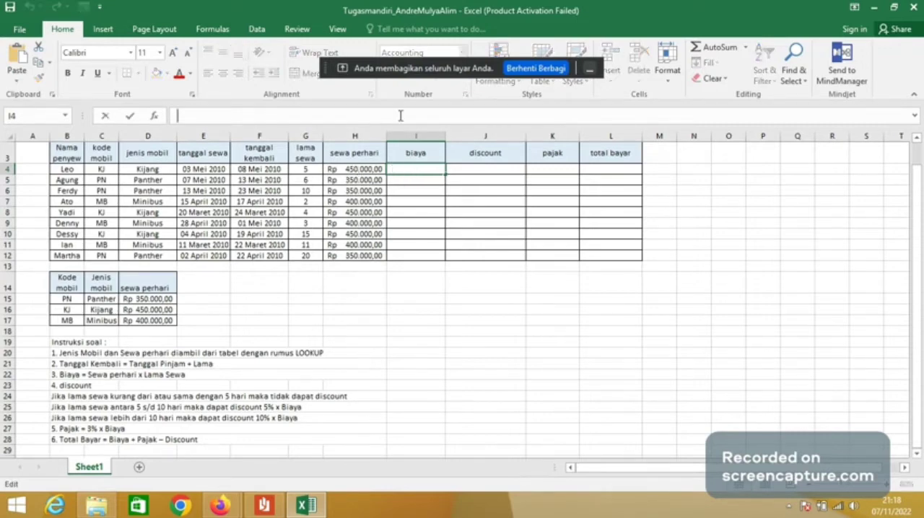
type("=")
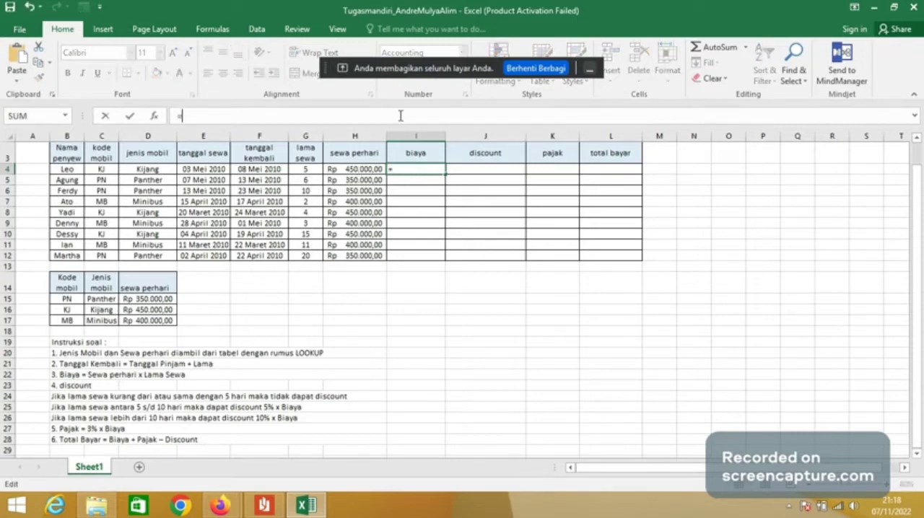
left_click(372, 172)
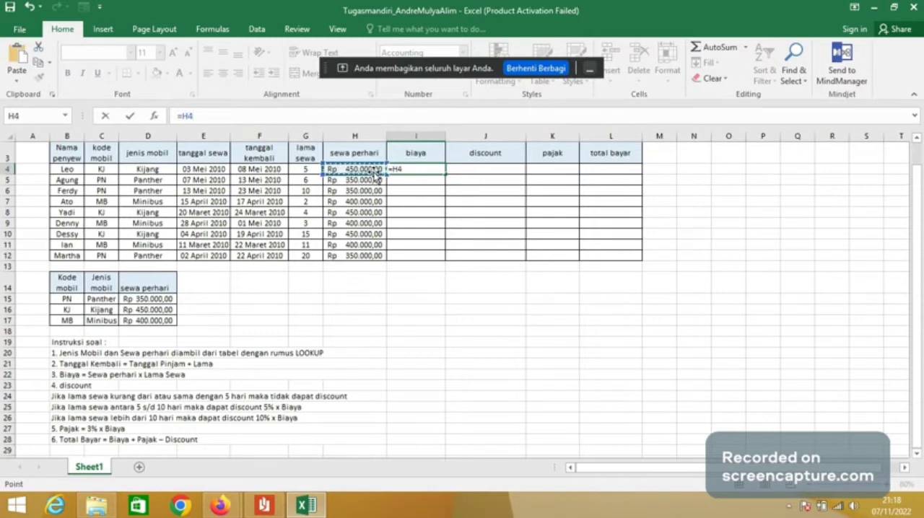
type("*")
left_click(310, 169)
key("Return")
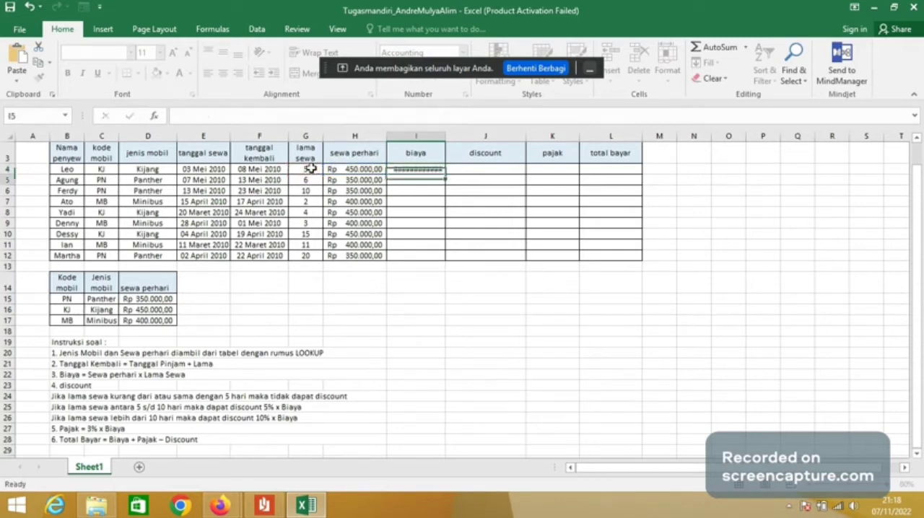
left_click_drag(446, 139, 462, 139)
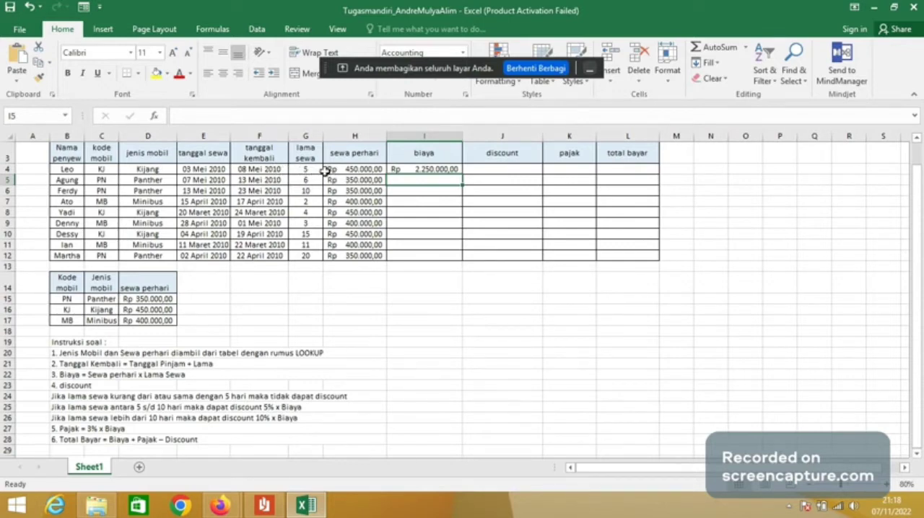
left_click(273, 172)
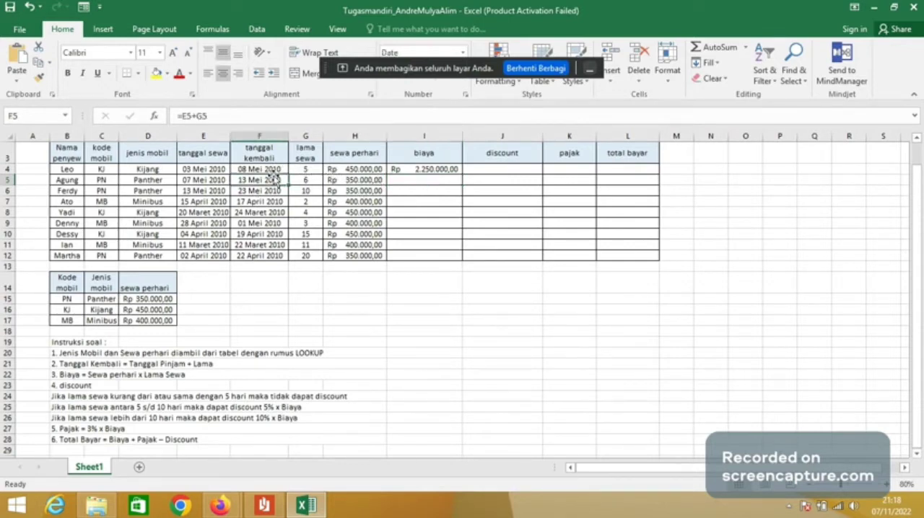
- Fill the biaya formula from I4 down through I12
left_click(402, 169)
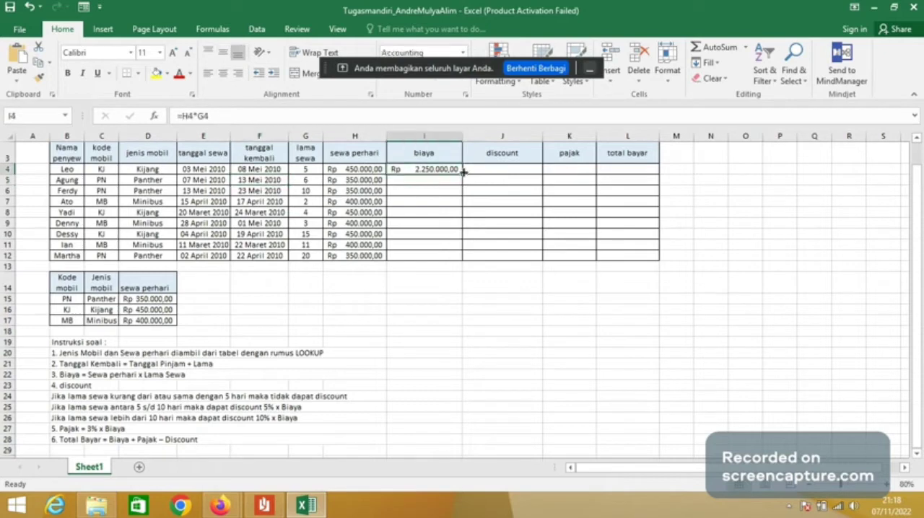
double_click(460, 173)
- Begin the discount formula in J4 with =IF(G4<=5;0; so rentals of up to 5 days get no discount
left_click(469, 170)
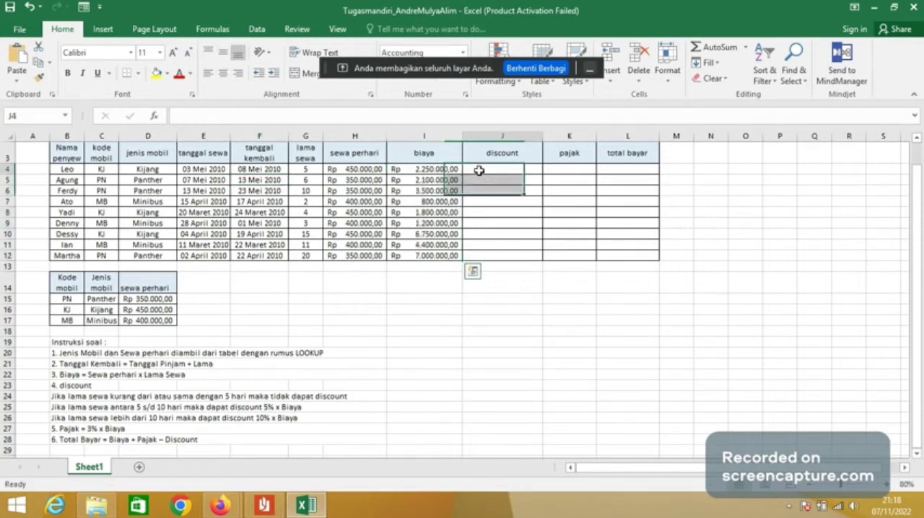
key("F2")
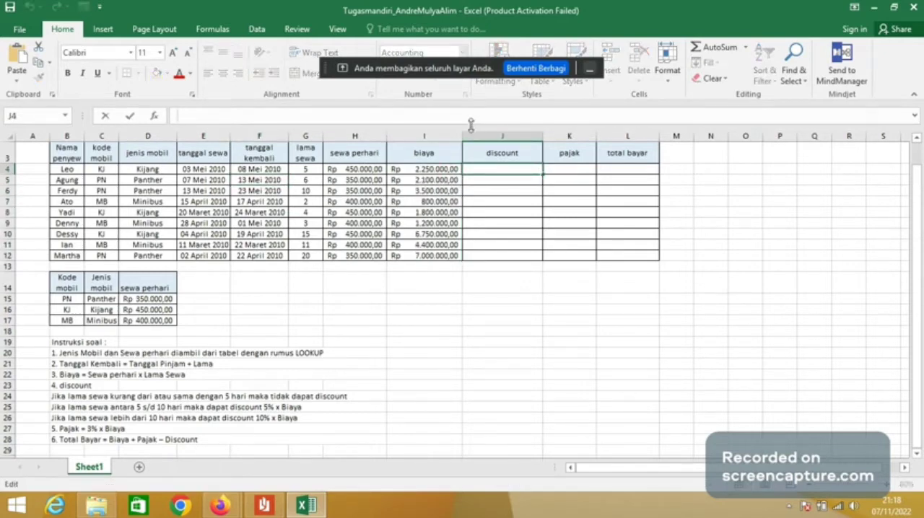
type("=if")
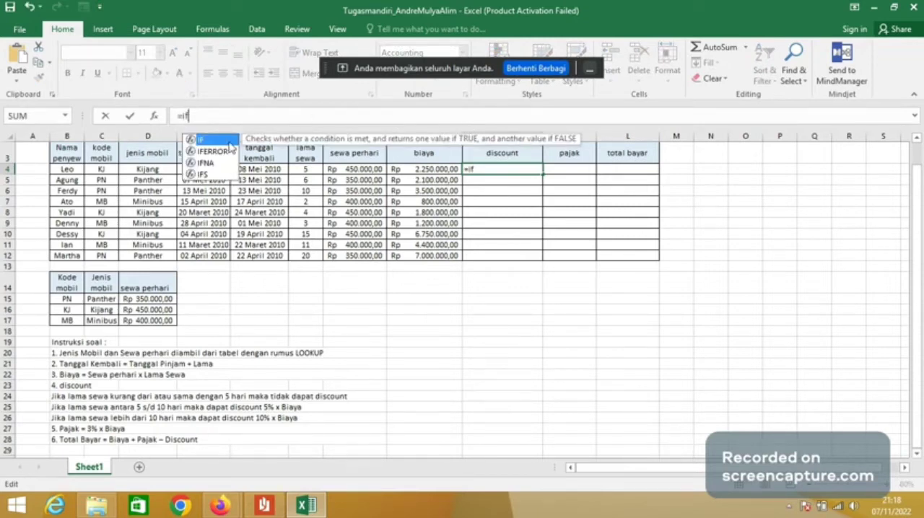
key("Tab")
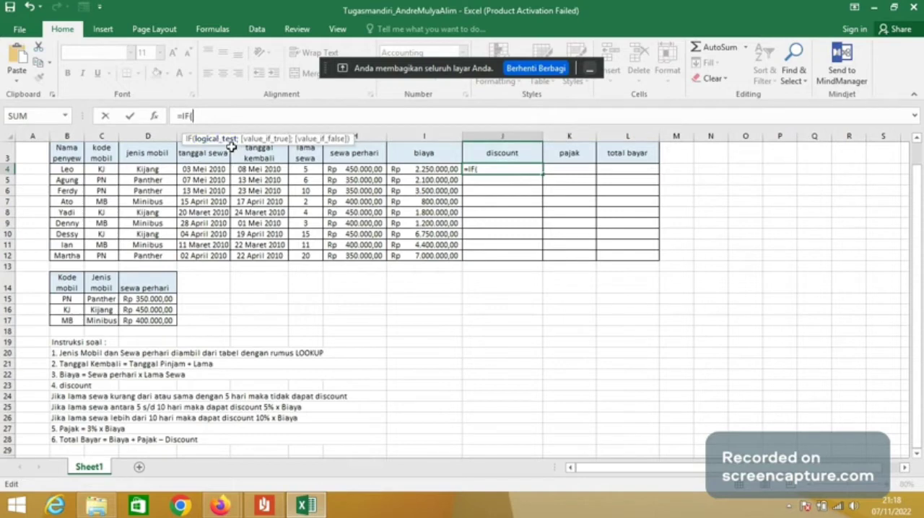
left_click(298, 169)
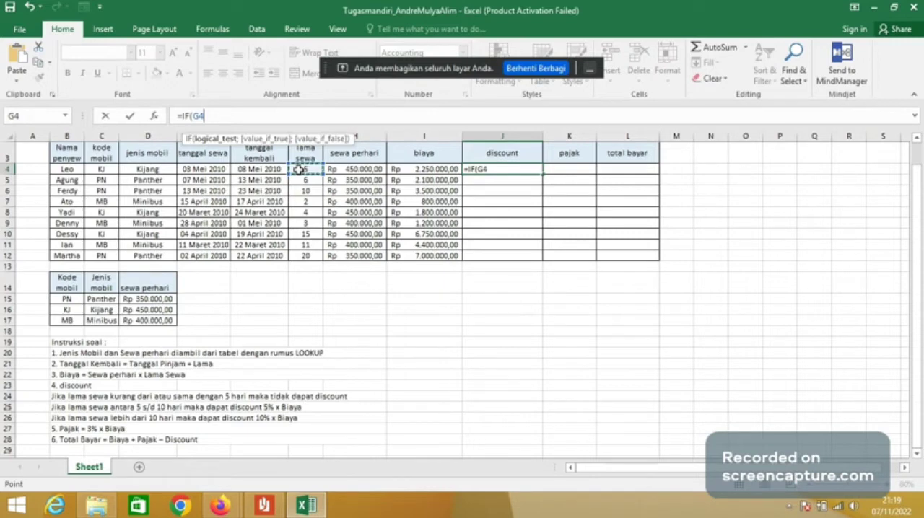
type("<=5;")
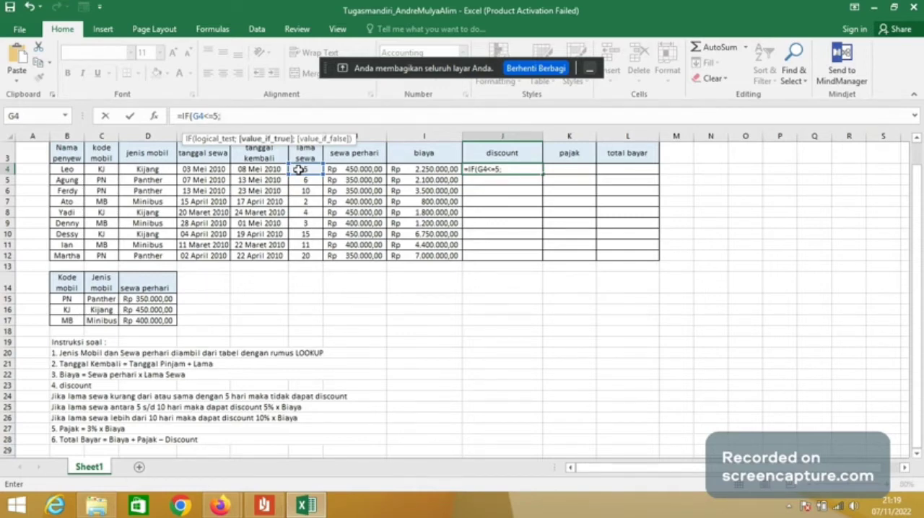
type("0;")
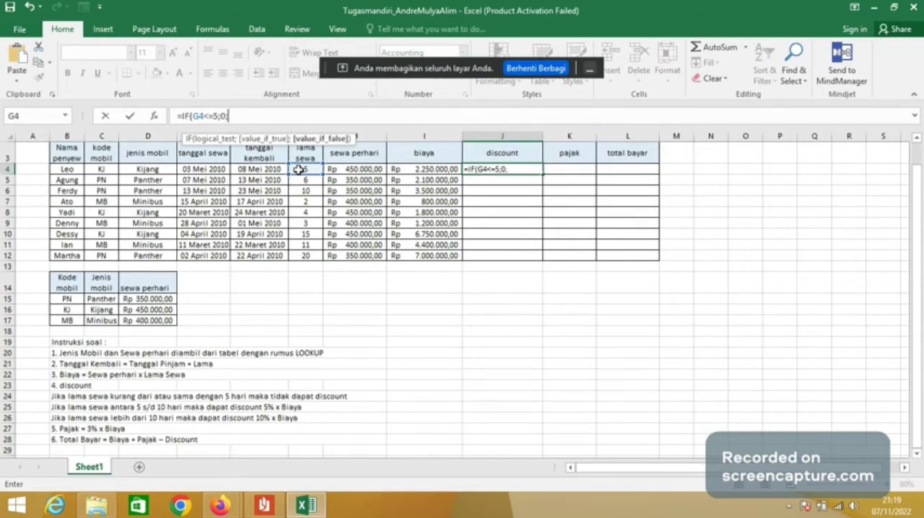
type("i")
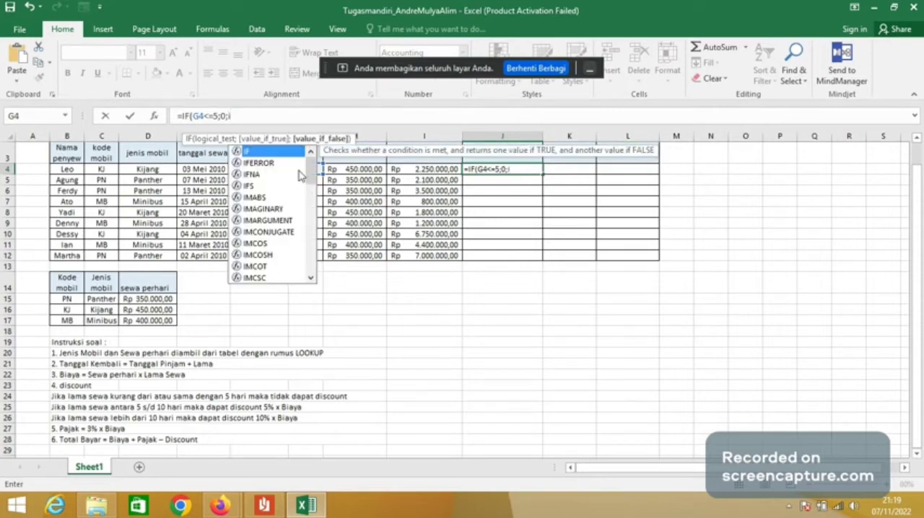
- Nest a second condition in the J4 formula, IF(G4<=10;5%*I4; to give a 5% discount on rentals up to 10 days
double_click(291, 153)
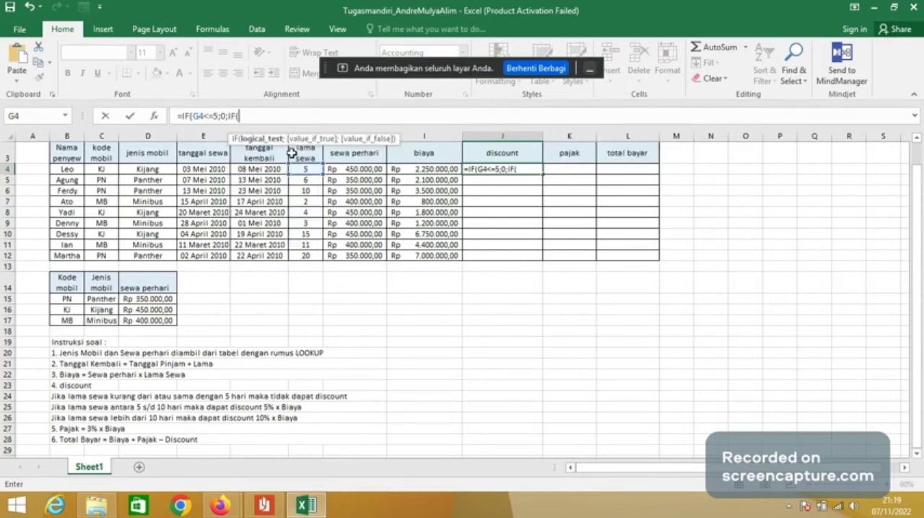
left_click(302, 118)
type("G4")
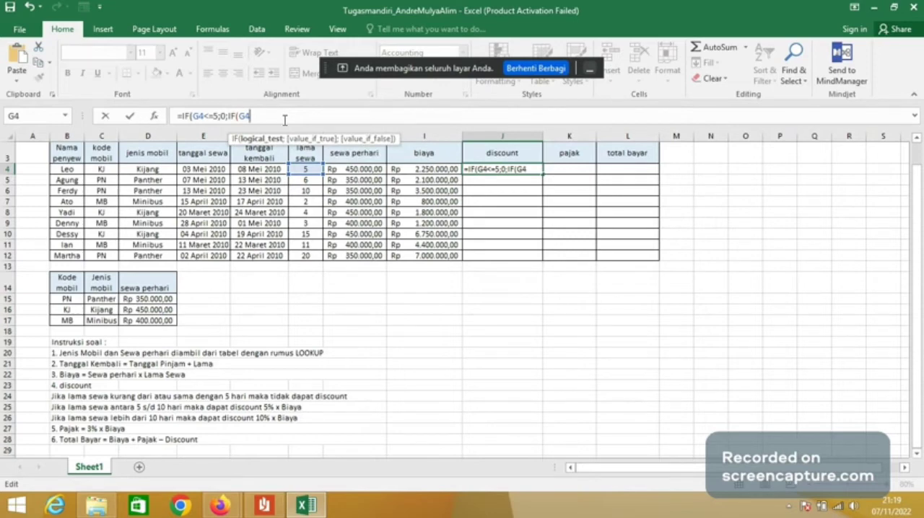
type("<=10")
type(";")
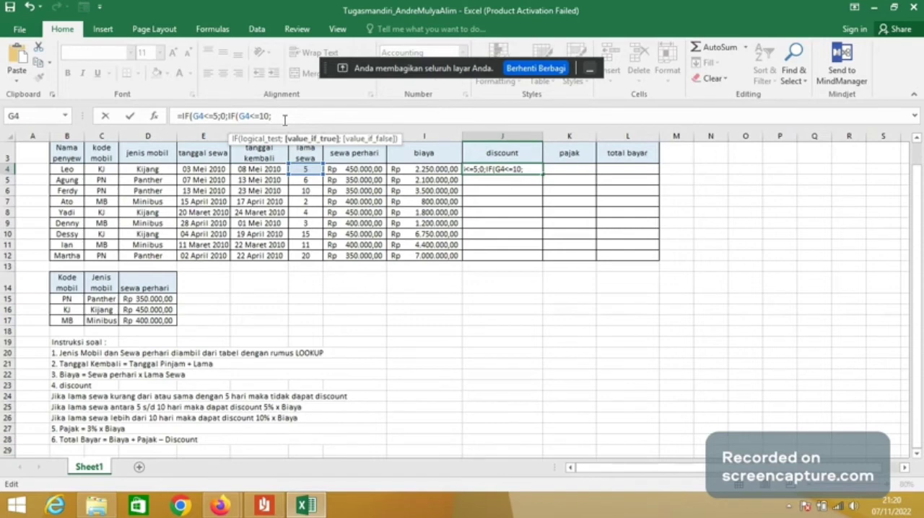
type("5%*")
left_click(424, 168)
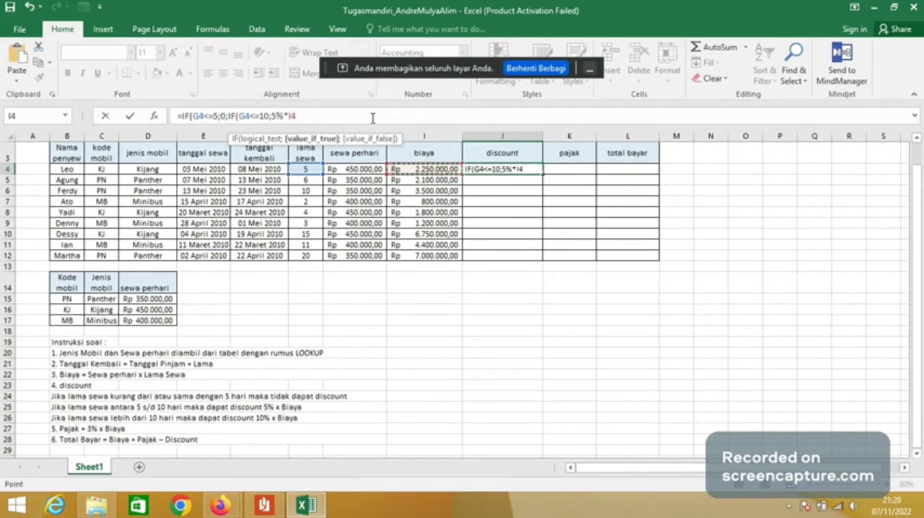
type(";")
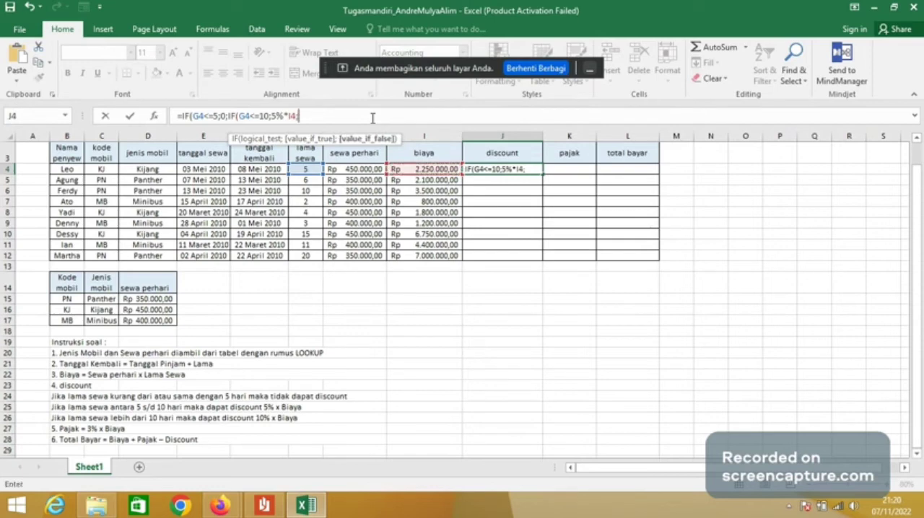
type("F")
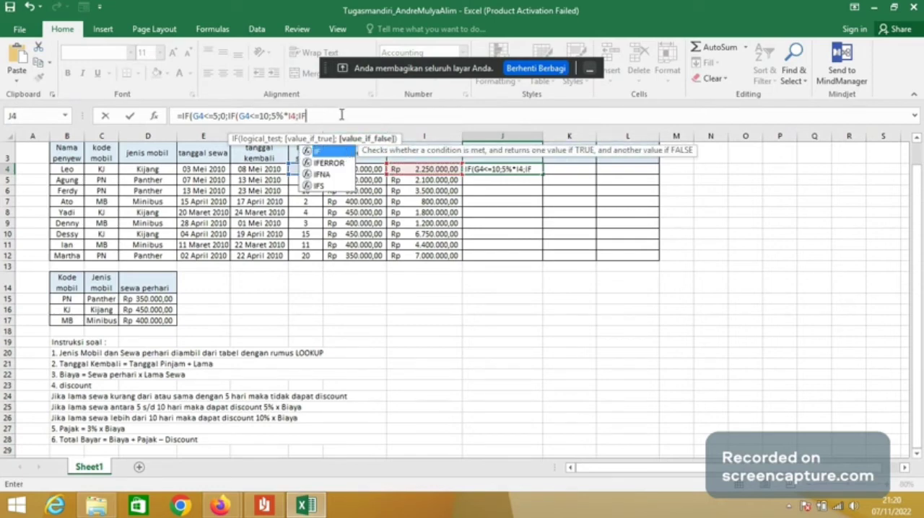
left_click(339, 117)
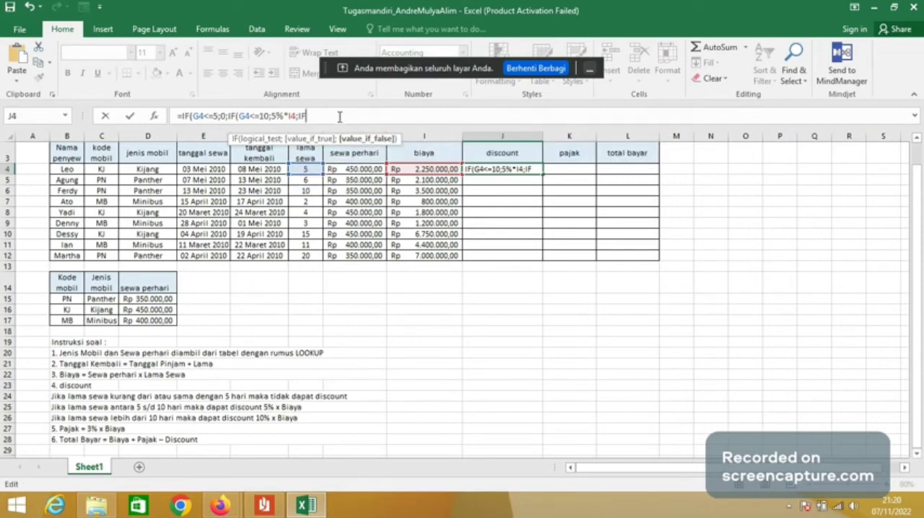
key("BackSpace")
- Complete the J4 discount formula with 10%*I4)) for longer rentals and fill it down through J12
type("10%*")
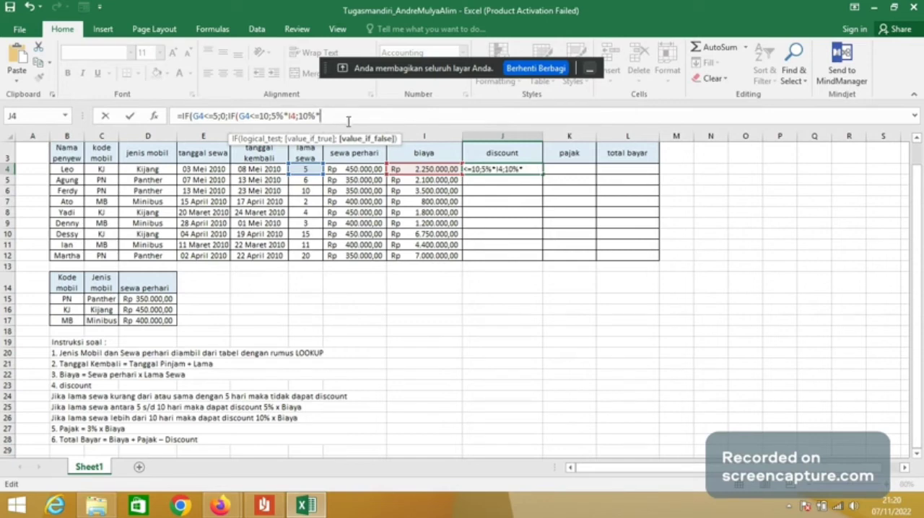
left_click(410, 169)
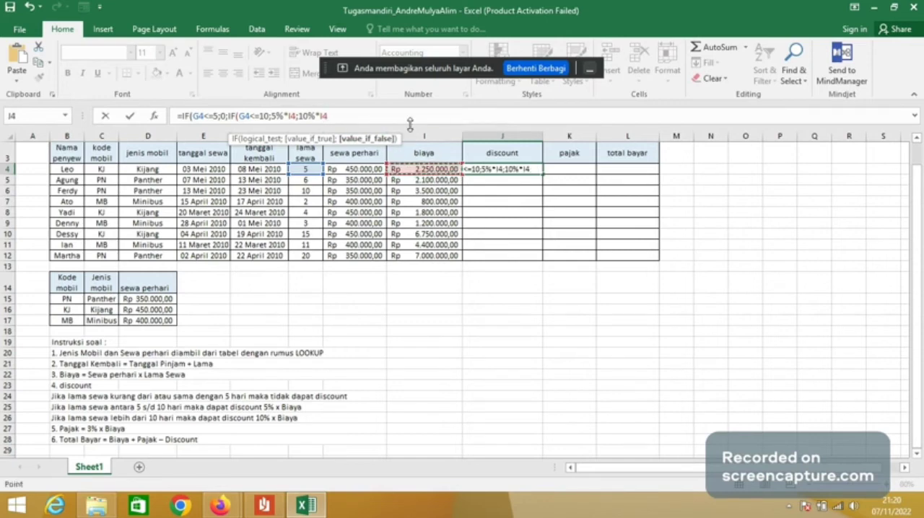
type("))")
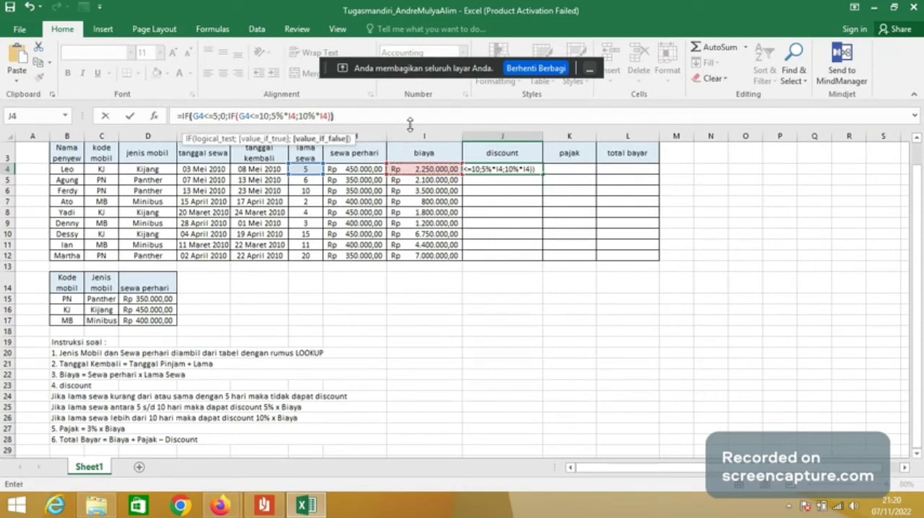
key("Return")
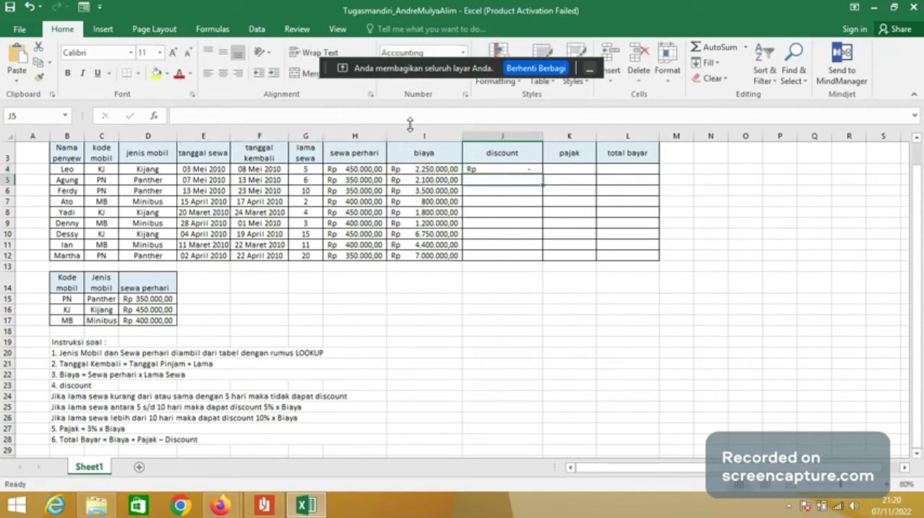
left_click(520, 169)
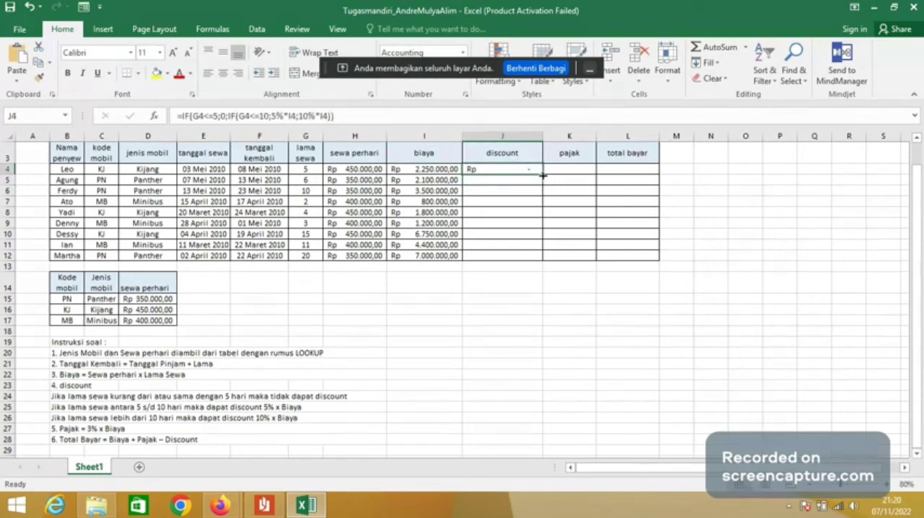
double_click(542, 175)
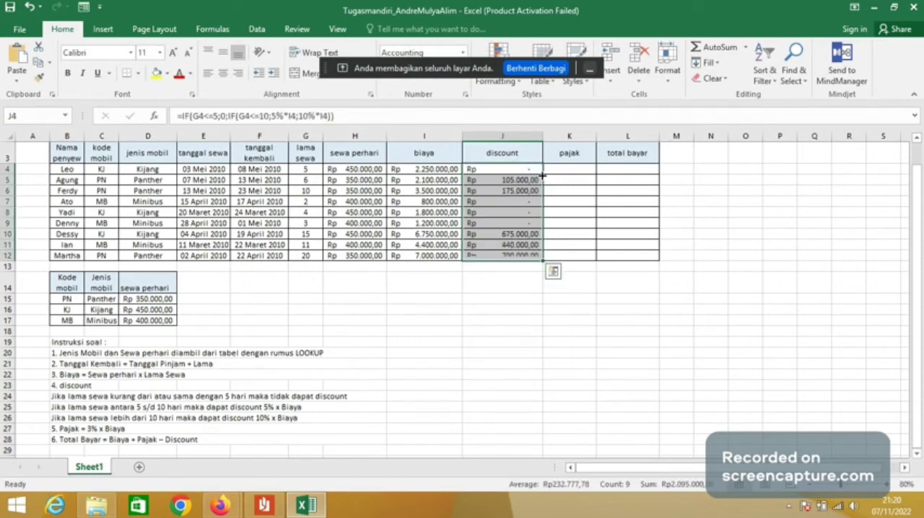
- Calculate the first pajak in K4 with the formula =3%*I4
left_click(576, 169)
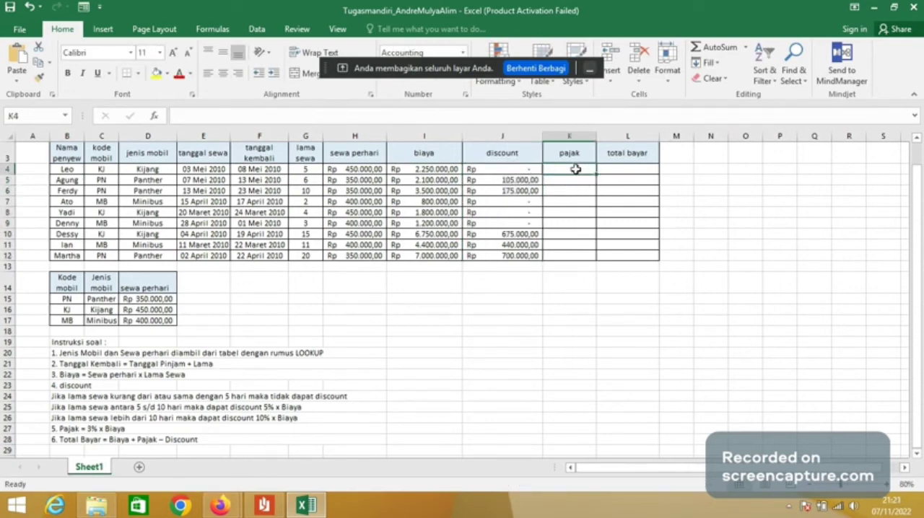
left_click(570, 116)
type("=")
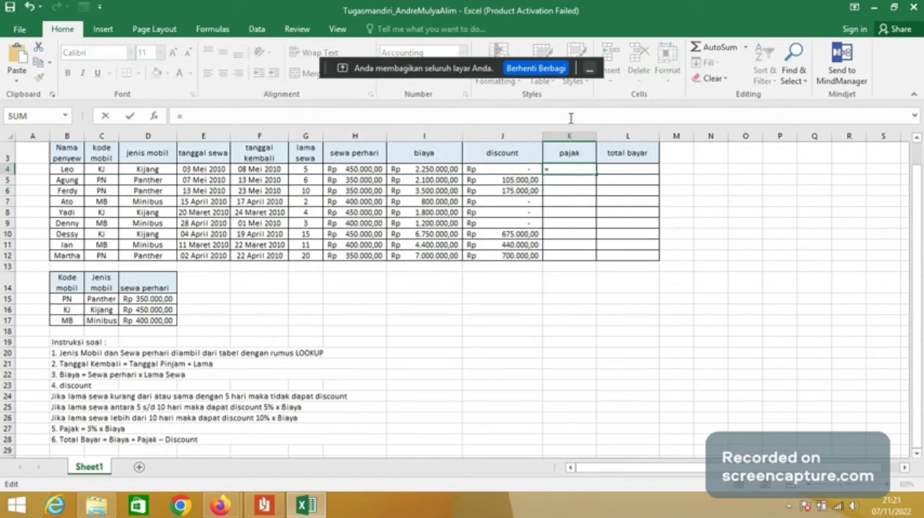
type("3%*")
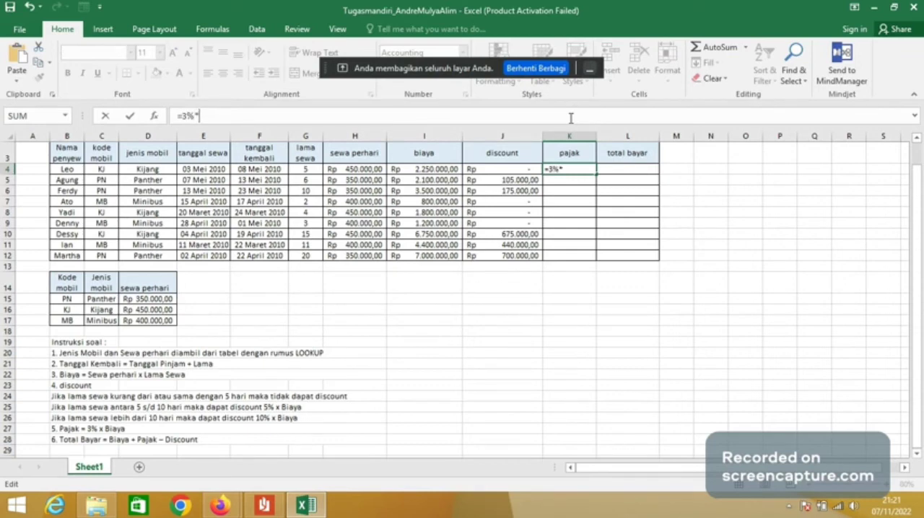
left_click(414, 171)
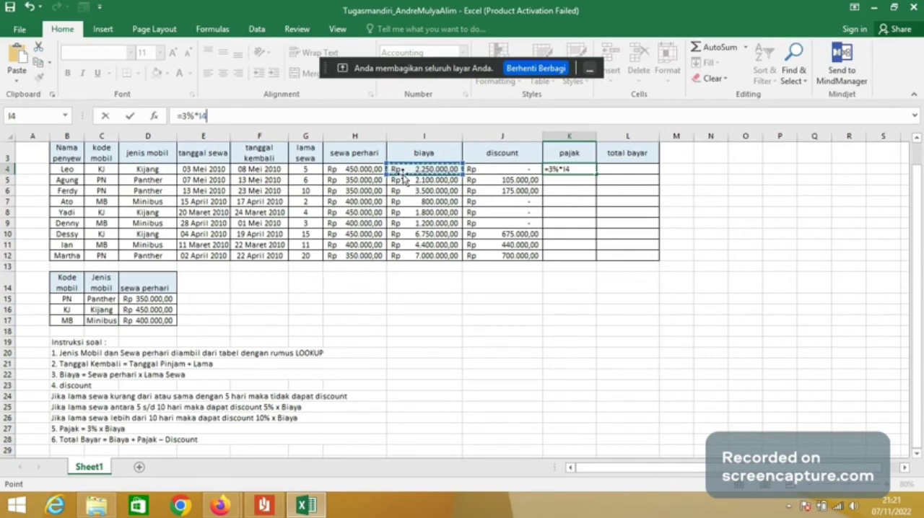
key("ctrl+Return")
- Fill the pajak formula down through K12 and widen column K so every amount fits
left_click(569, 171)
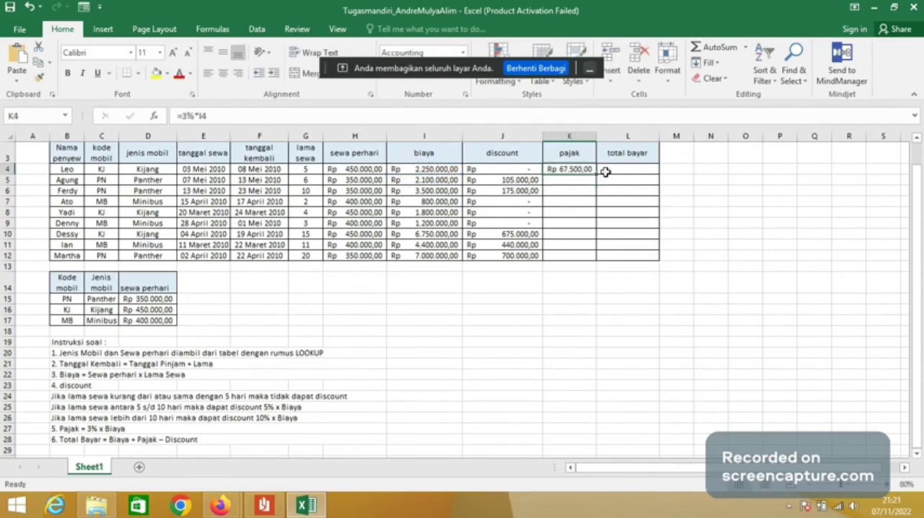
double_click(597, 173)
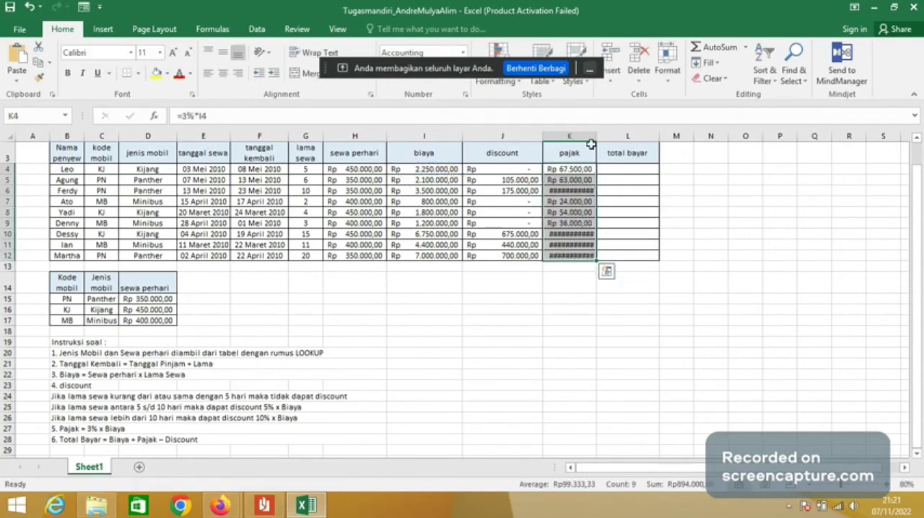
left_click_drag(594, 135, 612, 135)
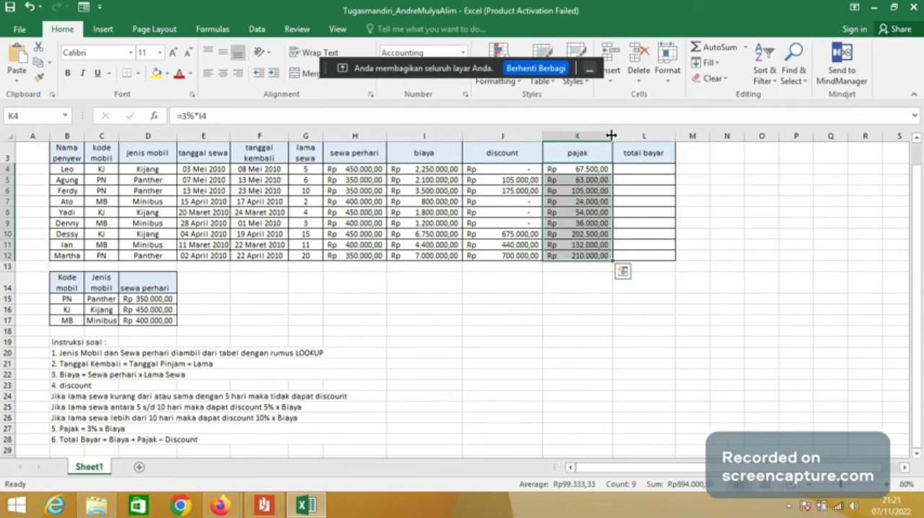
- Calculate the first total bayar in L4 as biaya plus pajak minus discount with =I4+K4-J4
left_click(638, 168)
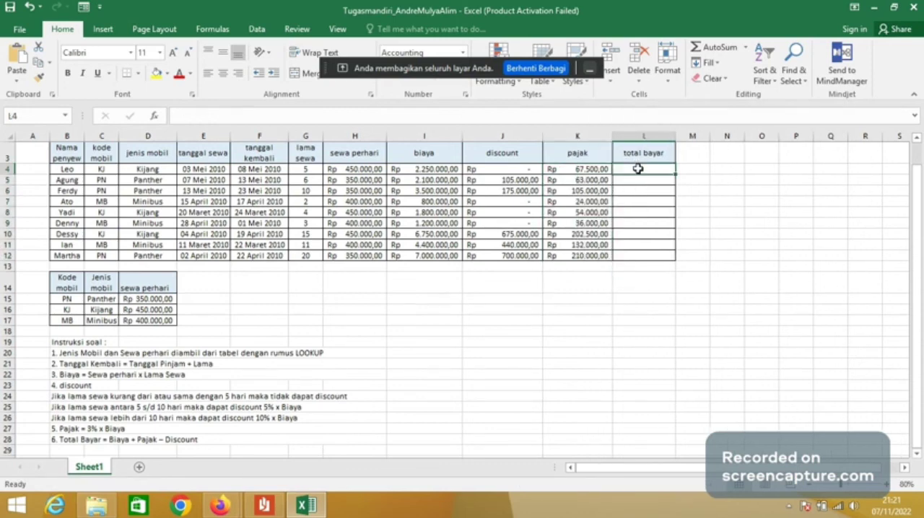
left_click(595, 115)
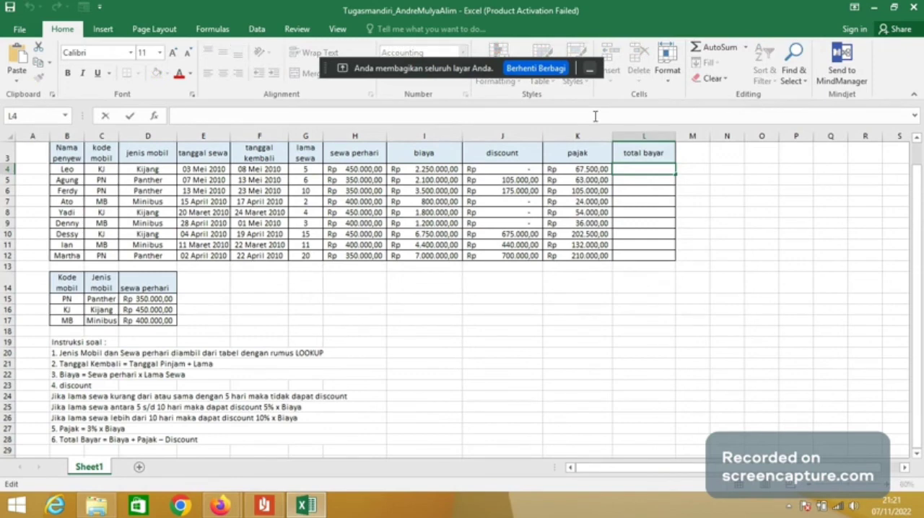
type("=")
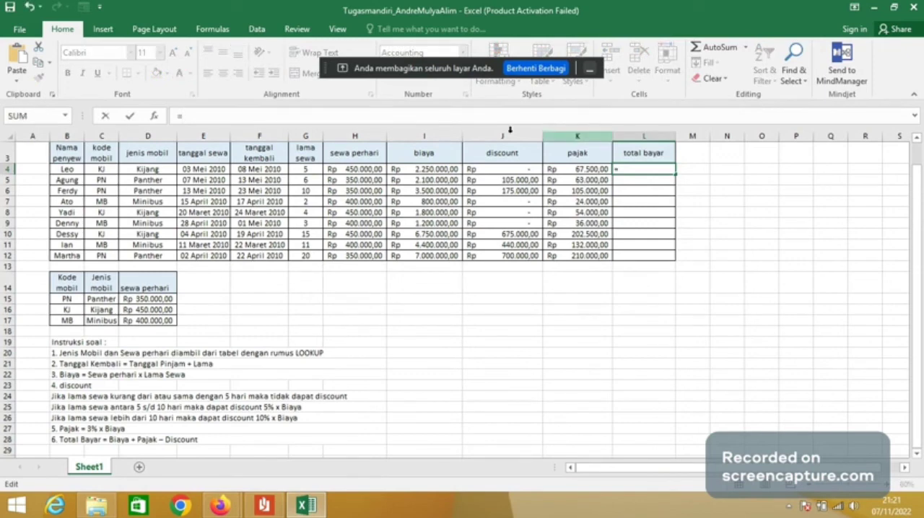
left_click(439, 169)
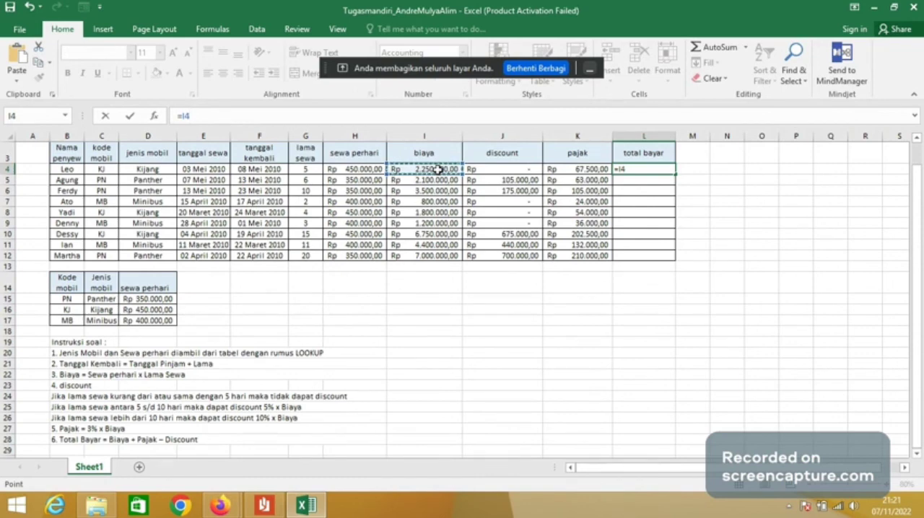
type("+")
left_click(568, 169)
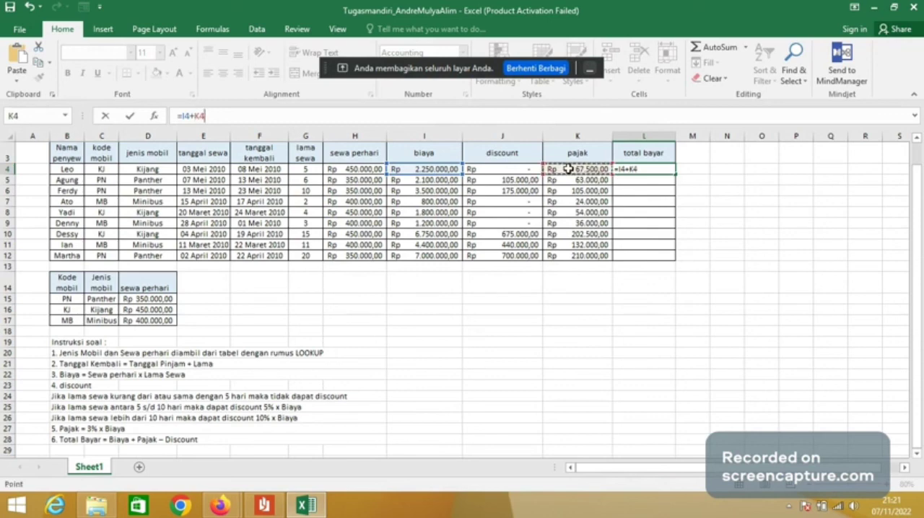
type("-")
left_click(524, 167)
key("Return")
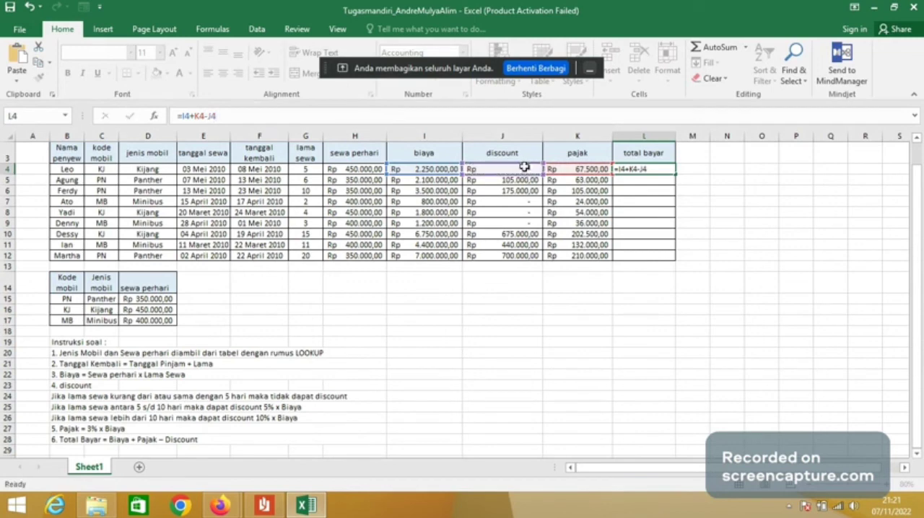
- Fill the total bayar formula down through L12 and deselect the range
left_click(663, 169)
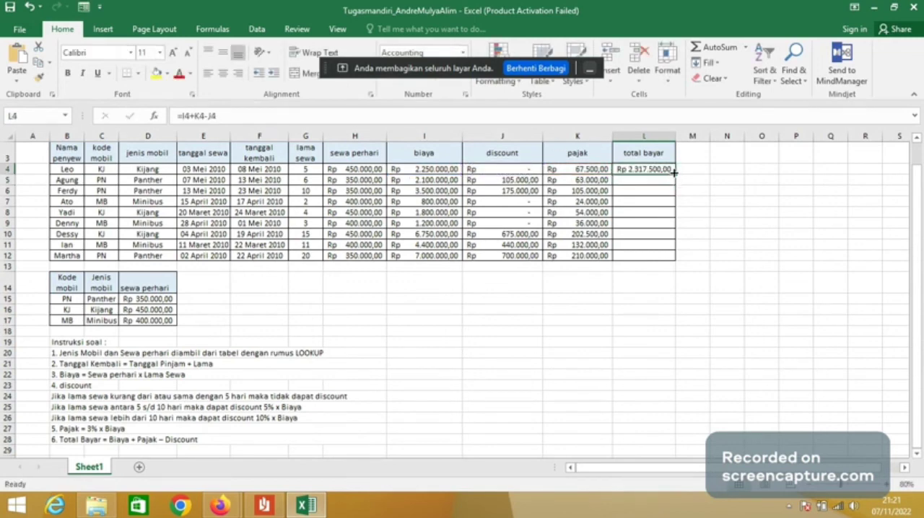
double_click(674, 172)
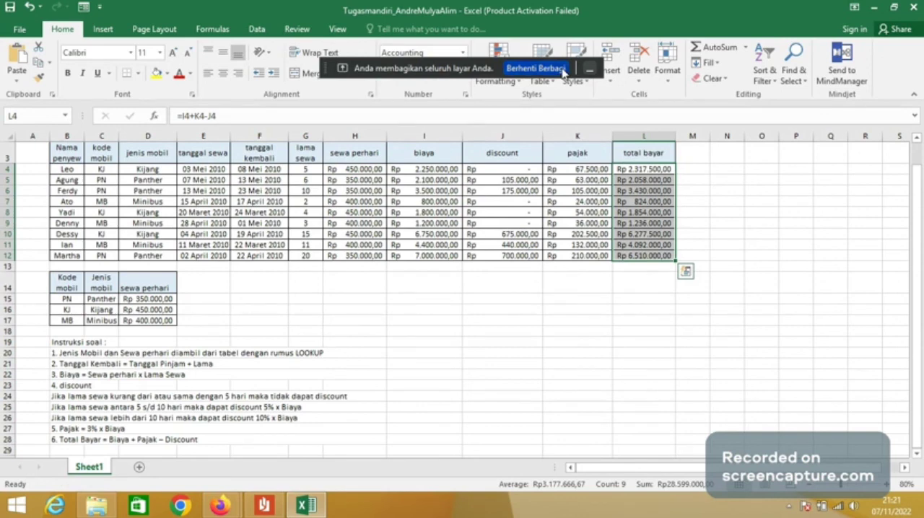
left_click(570, 309)
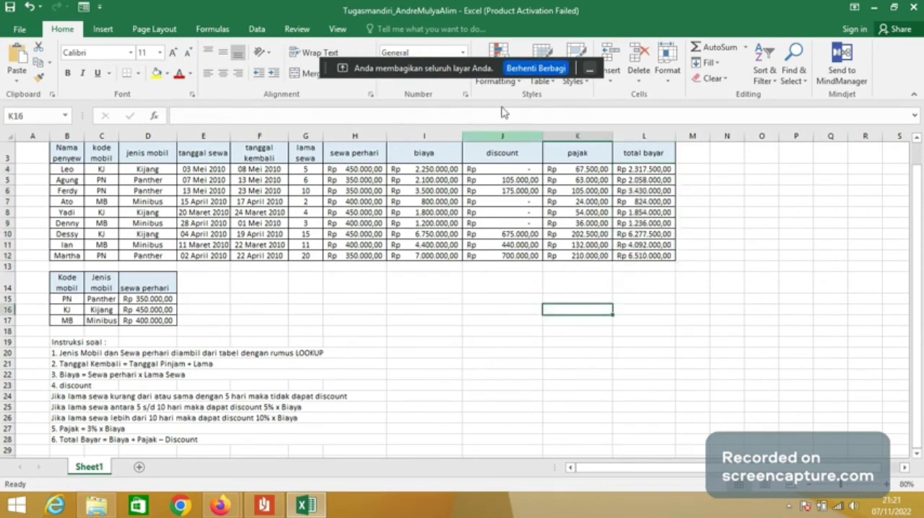